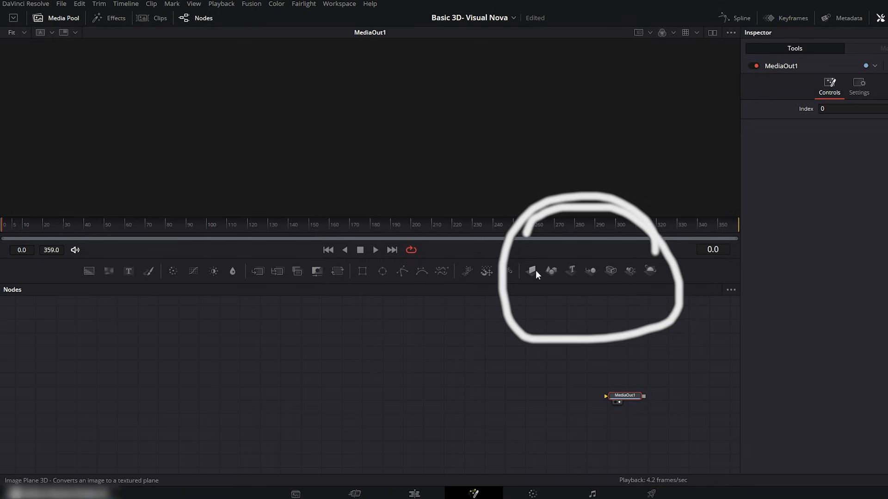
# Add Image Plane 3D, Merge 3D and Renderer 3D nodes and connect them in that order
pyautogui.moveTo(529, 271); pyautogui.dragTo(510, 292)
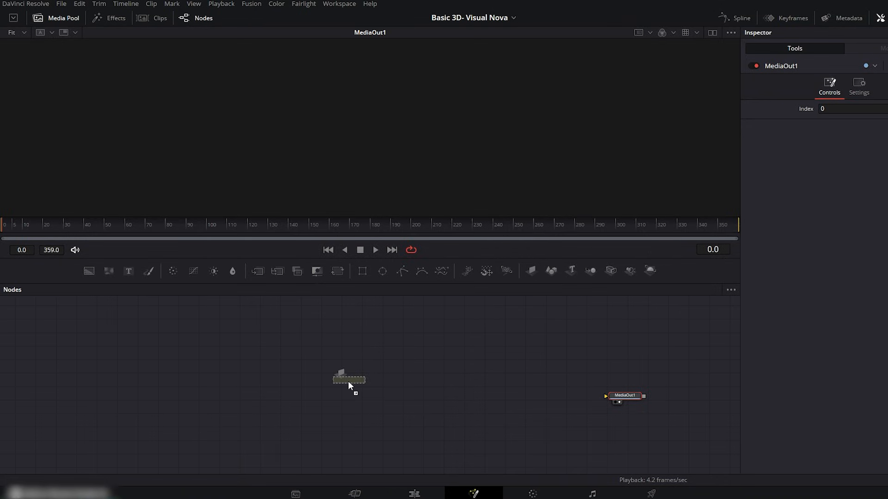
pyautogui.moveTo(345, 385); pyautogui.dragTo(345, 385)
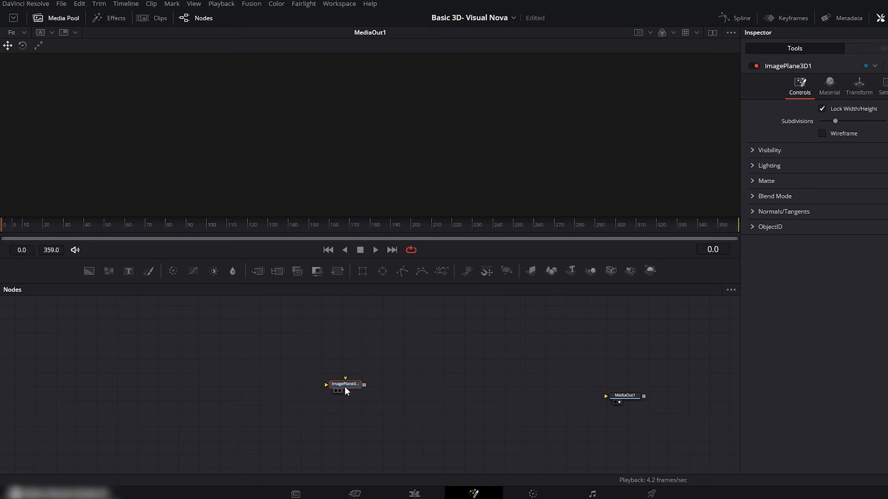
pyautogui.scroll(2, 345, 388)
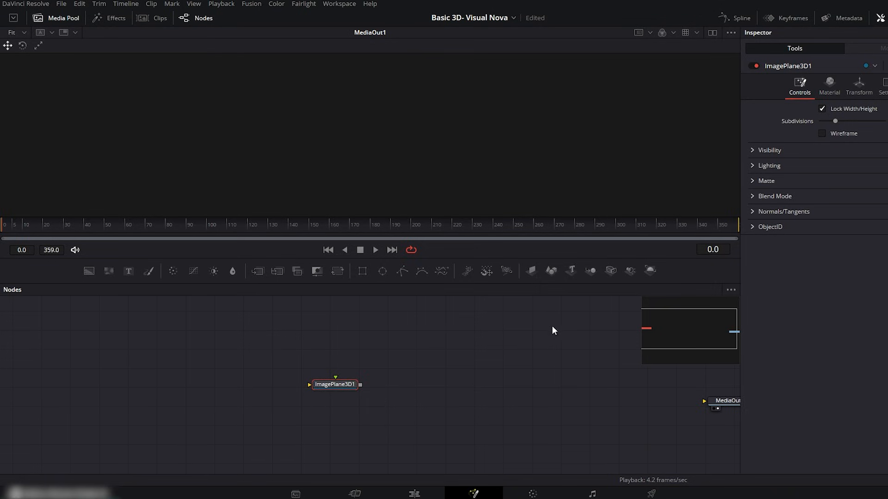
pyautogui.moveTo(591, 270); pyautogui.dragTo(408, 384)
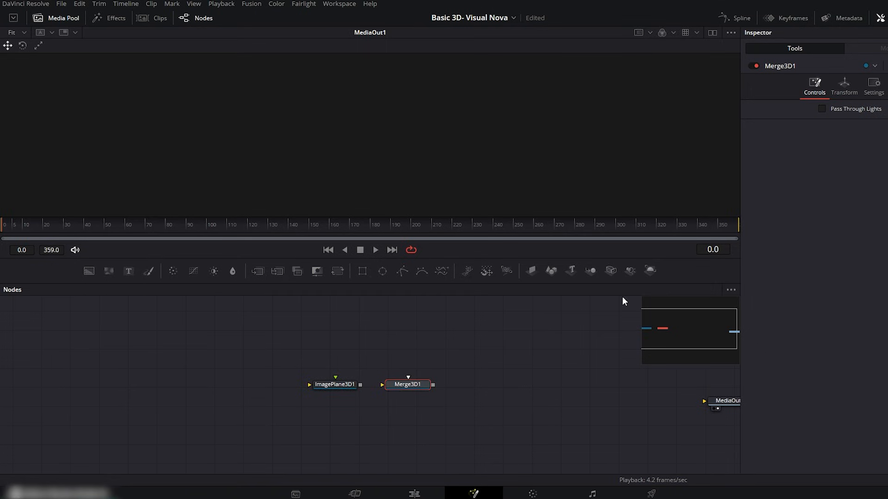
pyautogui.moveTo(650, 271); pyautogui.dragTo(484, 383)
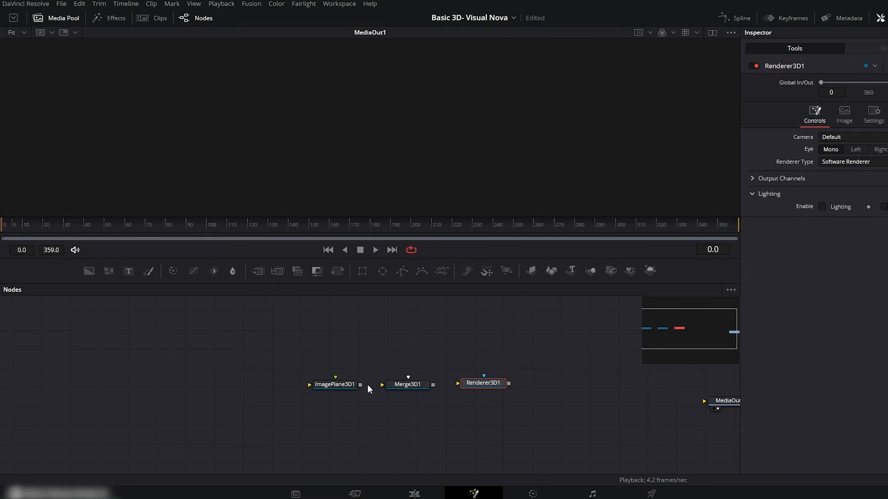
pyautogui.moveTo(360, 385); pyautogui.dragTo(479, 385)
# Add a Camera 3D node above the Merge 3D node and connect its output to the merge
pyautogui.moveTo(614, 270); pyautogui.dragTo(411, 348)
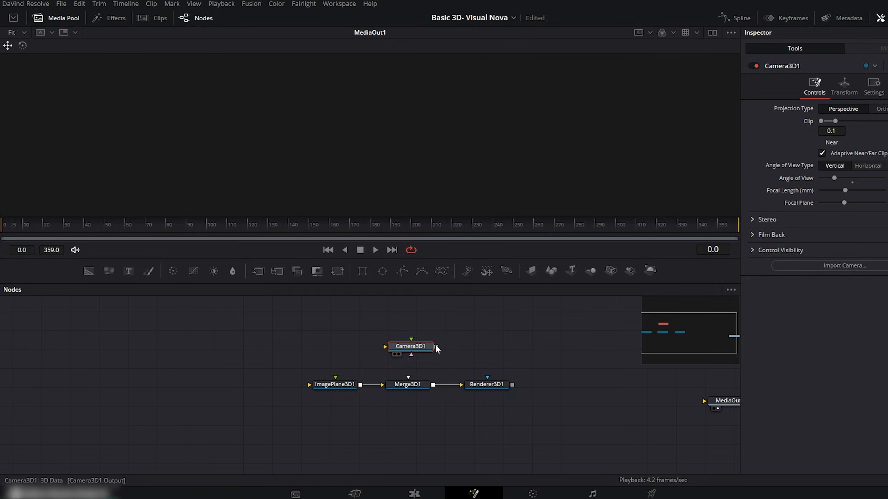
pyautogui.moveTo(436, 346); pyautogui.dragTo(410, 383)
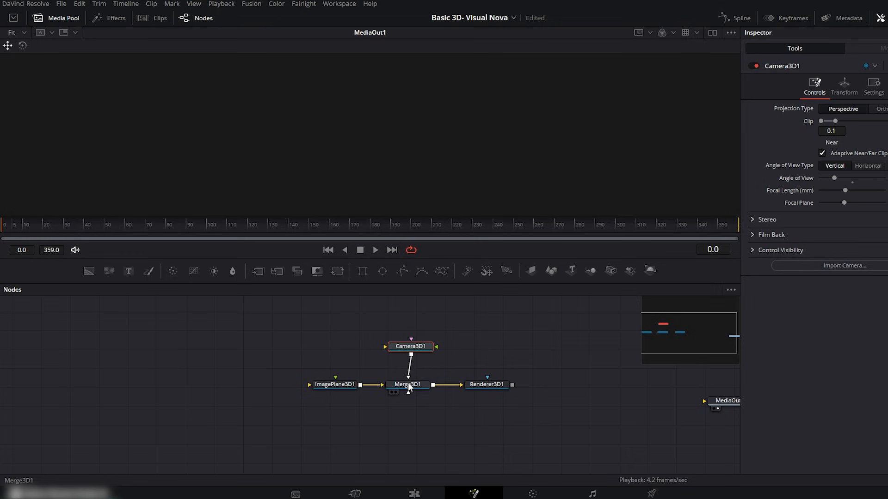
pyautogui.moveTo(414, 349); pyautogui.dragTo(411, 349)
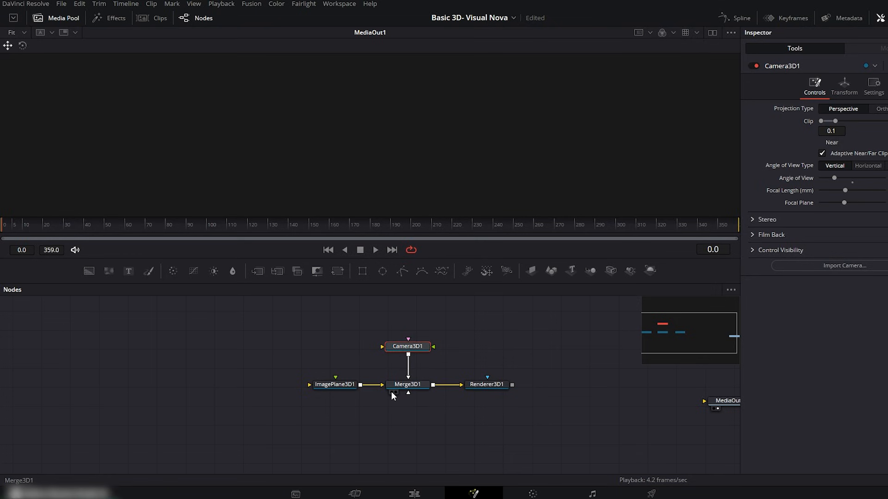
# Show Merge3D1 and MediaOut1 in side-by-side viewers and connect the renderer's output to MediaOut1
pyautogui.click(393, 392)
pyautogui.click(712, 33)
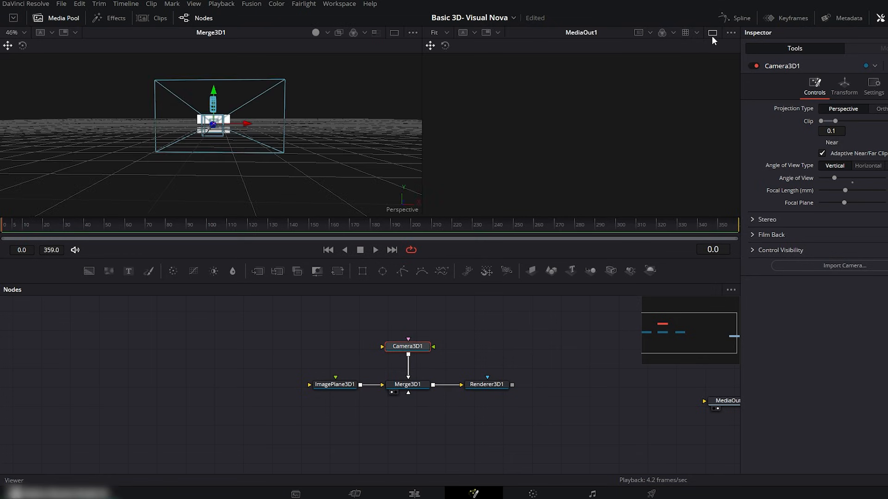
pyautogui.moveTo(179, 168); pyautogui.dragTo(232, 181)
pyautogui.moveTo(721, 403); pyautogui.dragTo(650, 382)
pyautogui.moveTo(513, 384); pyautogui.dragTo(653, 383)
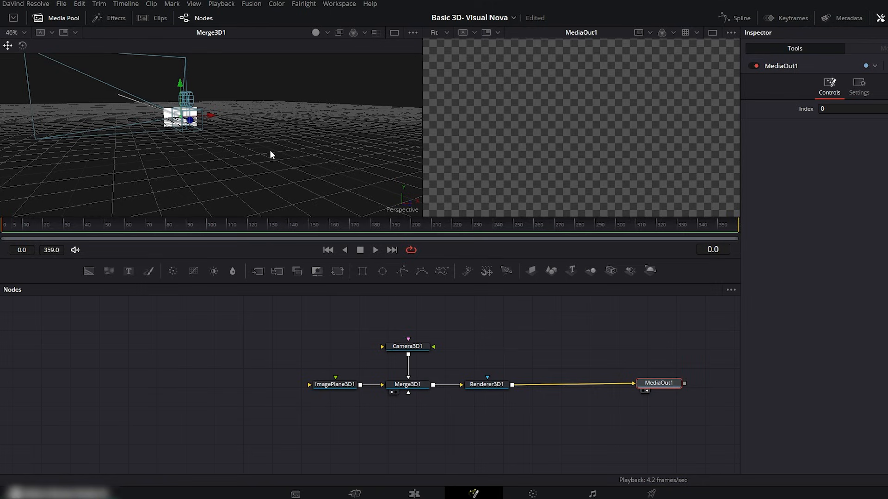
# Set Camera3D1's Z translation to 0.11 and inspect the 3D scene from a closer angle
pyautogui.click(406, 348)
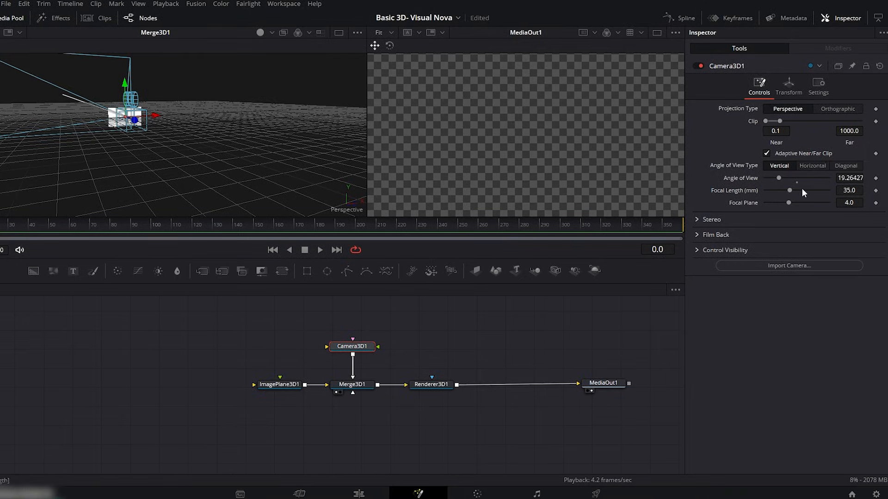
pyautogui.click(805, 86)
pyautogui.moveTo(843, 148); pyautogui.dragTo(847, 148)
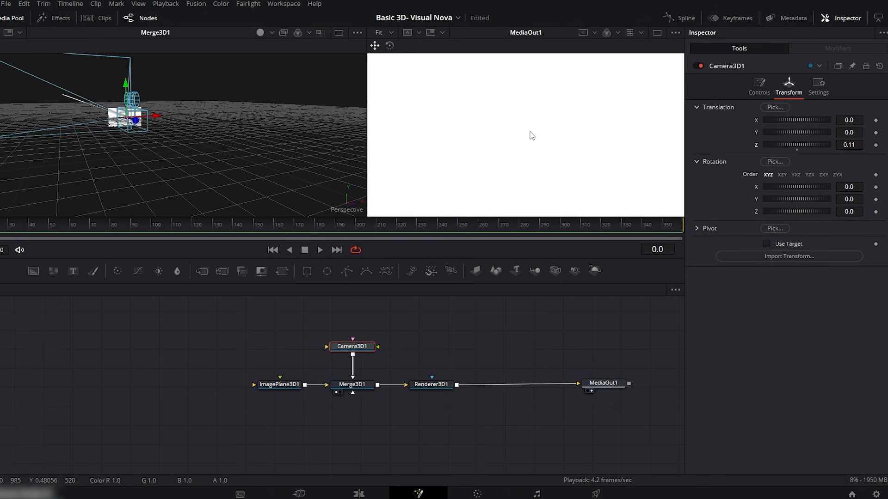
pyautogui.hotkey('ctrl', 'f')
pyautogui.moveTo(313, 172); pyautogui.dragTo(362, 195)
pyautogui.moveTo(347, 145); pyautogui.dragTo(225, 131)
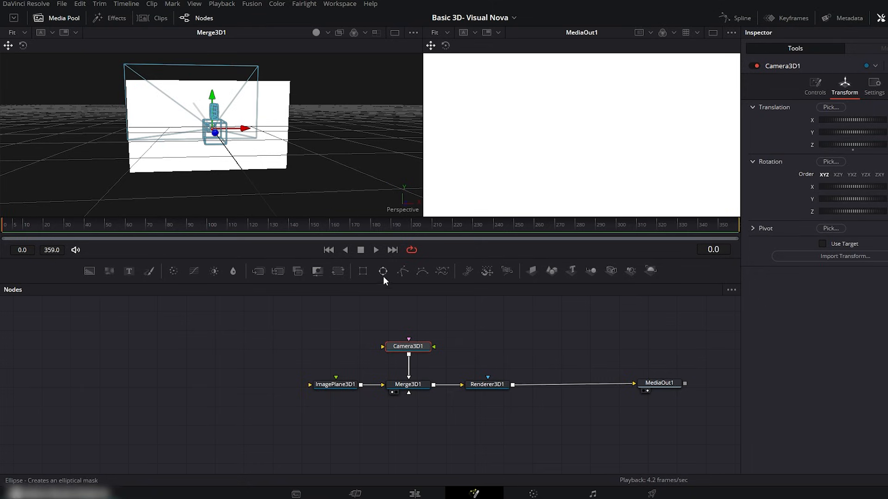
# Place the camera node below the merge, then add a Background node feeding a new Image Plane 3D connected to Merge3D1
pyautogui.moveTo(415, 435); pyautogui.dragTo(413, 437)
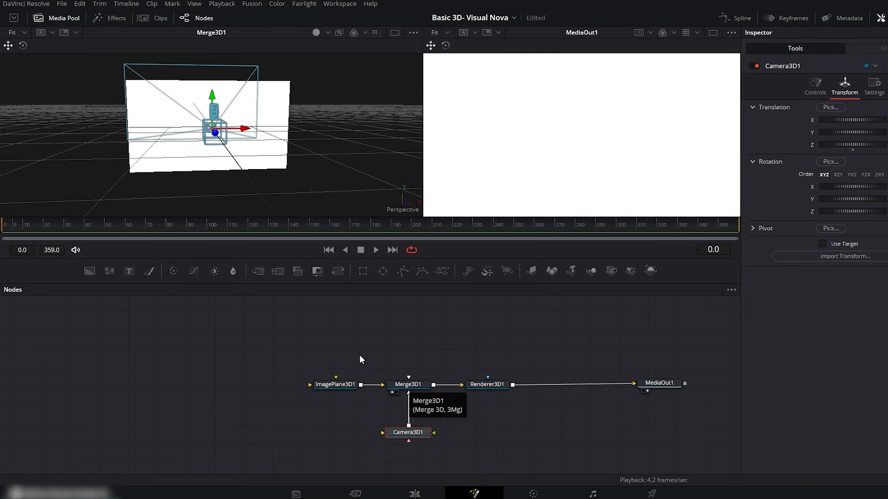
pyautogui.moveTo(88, 272); pyautogui.dragTo(367, 354)
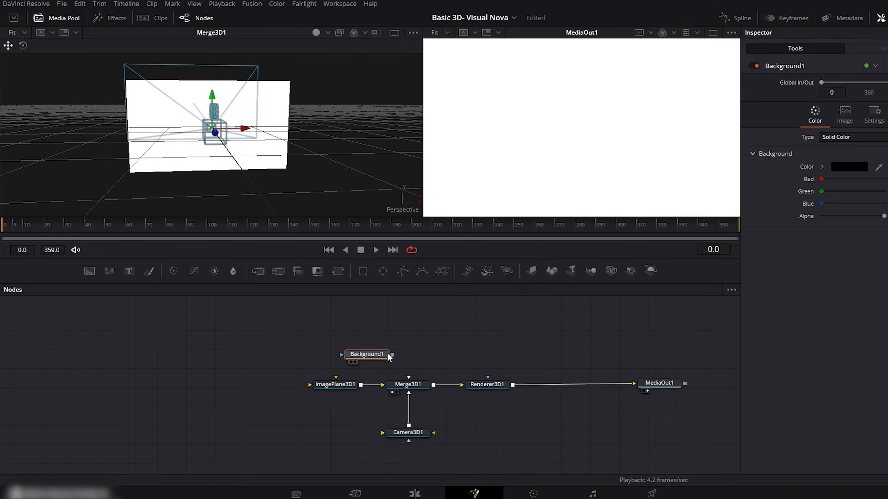
pyautogui.click(533, 271)
pyautogui.moveTo(434, 329); pyautogui.dragTo(408, 386)
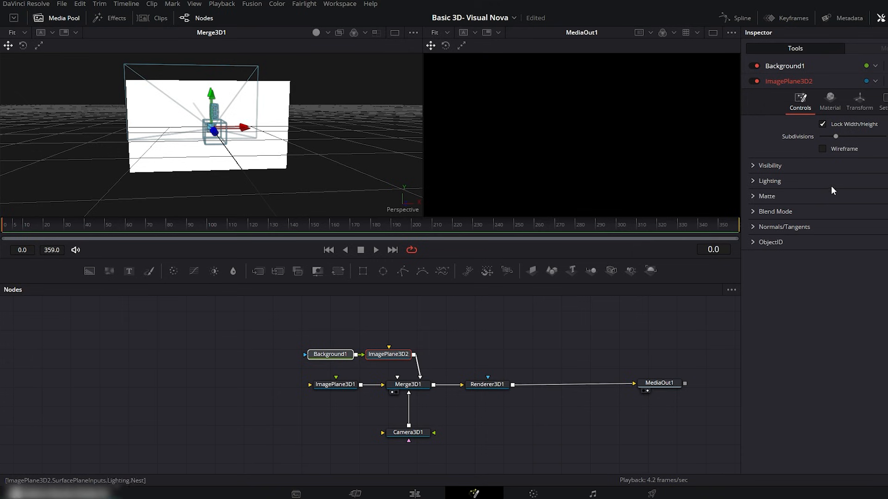
# Set the background image plane's Z translation to 0.01 so it sits in front of the first plane
pyautogui.click(859, 99)
pyautogui.moveTo(842, 160); pyautogui.dragTo(841, 159)
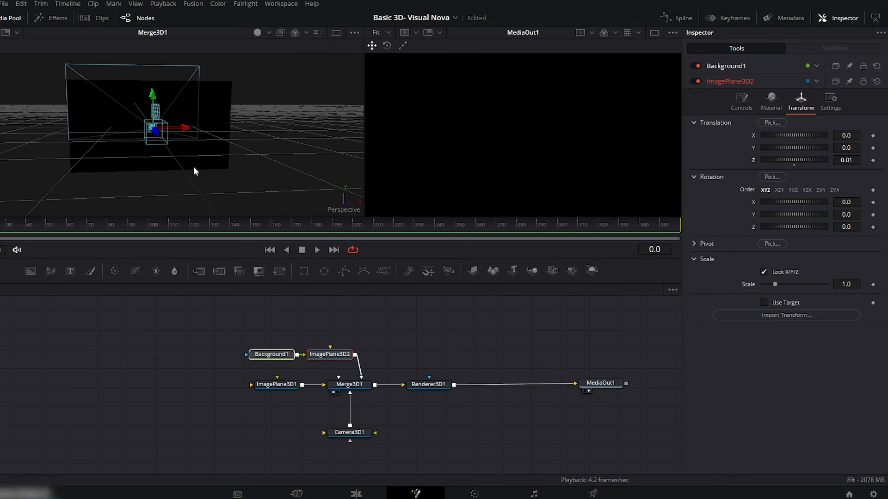
pyautogui.moveTo(165, 156)
pyautogui.mouseDown()
pyautogui.moveTo(223, 174)
pyautogui.moveTo(191, 143)
pyautogui.moveTo(268, 168)
pyautogui.moveTo(194, 160)
pyautogui.moveTo(306, 155)
pyautogui.moveTo(65, 159)
pyautogui.moveTo(176, 160)
pyautogui.mouseUp()
pyautogui.moveTo(147, 129)
pyautogui.mouseDown()
pyautogui.moveTo(151, 79)
pyautogui.moveTo(152, 120)
pyautogui.mouseUp()
pyautogui.moveTo(146, 157); pyautogui.dragTo(218, 162)
# Spread out the node graph, with ImagePlane3D1 far left, the renderer and MediaOut far right, and the background pair above the merge
pyautogui.moveTo(270, 385); pyautogui.dragTo(39, 388)
pyautogui.moveTo(487, 384); pyautogui.dragTo(588, 383)
pyautogui.moveTo(567, 360); pyautogui.dragTo(673, 402)
pyautogui.moveTo(598, 384); pyautogui.dragTo(641, 384)
pyautogui.moveTo(433, 331); pyautogui.dragTo(346, 346)
# Add a Text node feeding a new Image Plane 3D and connect that plane to Merge3D1
pyautogui.moveTo(128, 271); pyautogui.dragTo(541, 332)
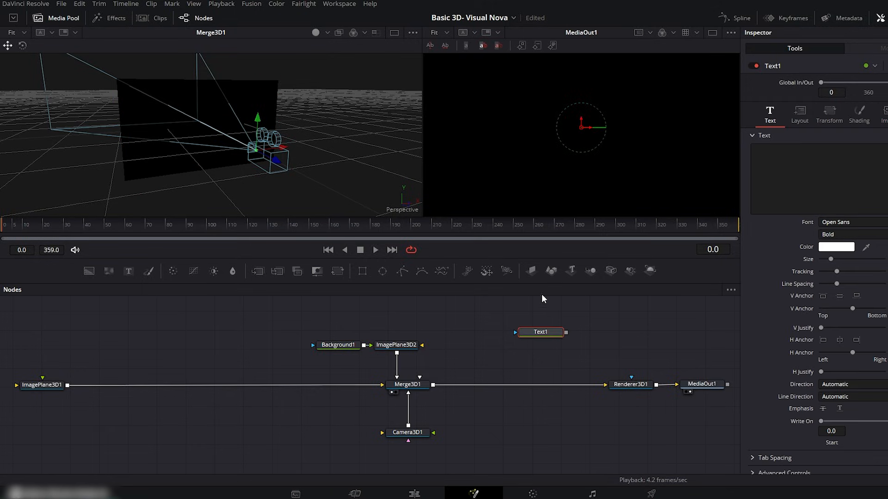
pyautogui.click(533, 275)
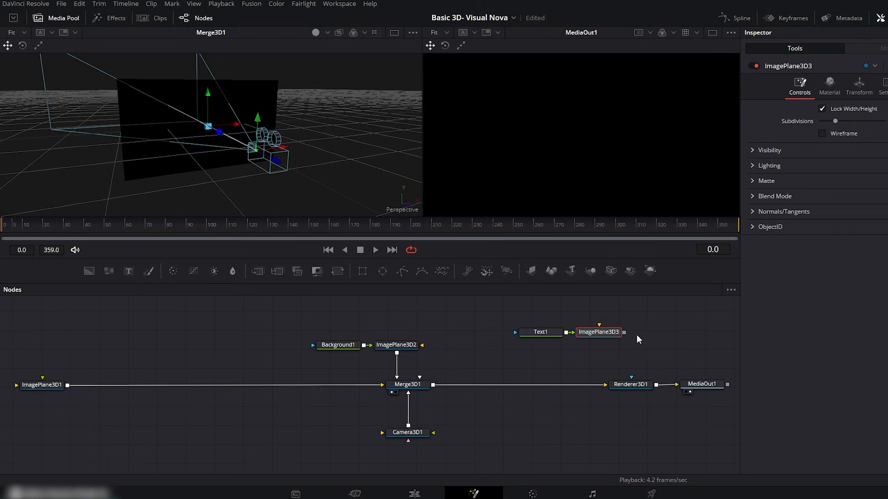
pyautogui.moveTo(624, 333); pyautogui.dragTo(419, 378)
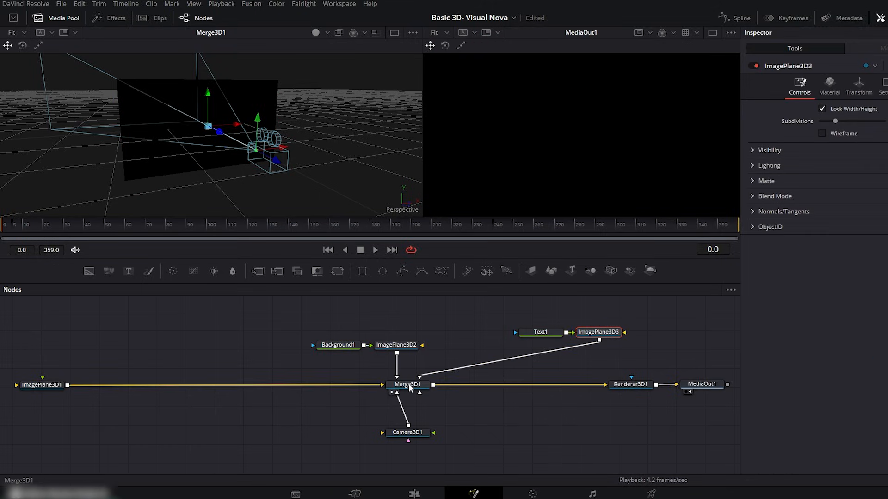
# Enter "ARE YOU TIRED?" as the text of Text1
pyautogui.click(545, 331)
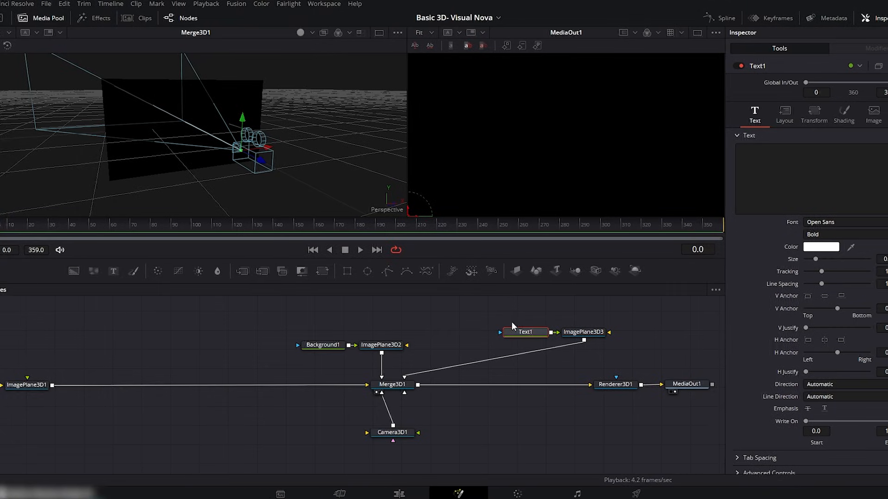
pyautogui.click(762, 160)
pyautogui.write('ARE YOU')
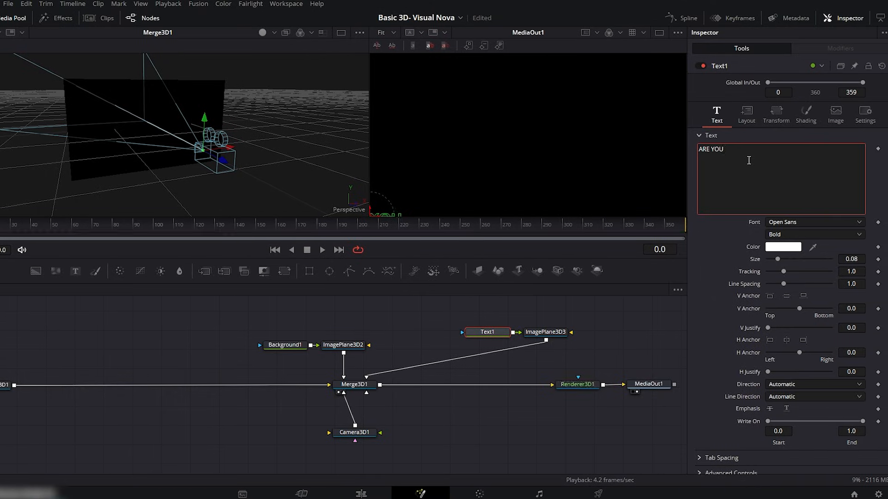
pyautogui.write(' TIRED?')
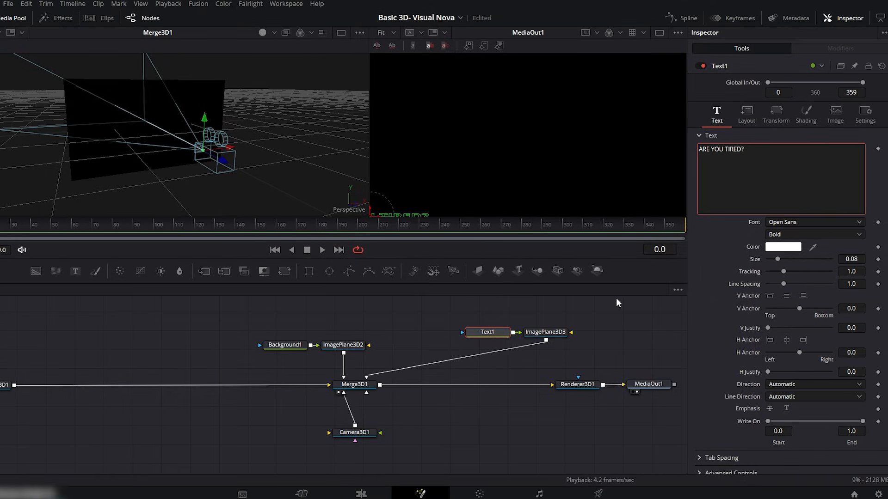
# Set the text image plane's Z translation to 0.03
pyautogui.click(543, 335)
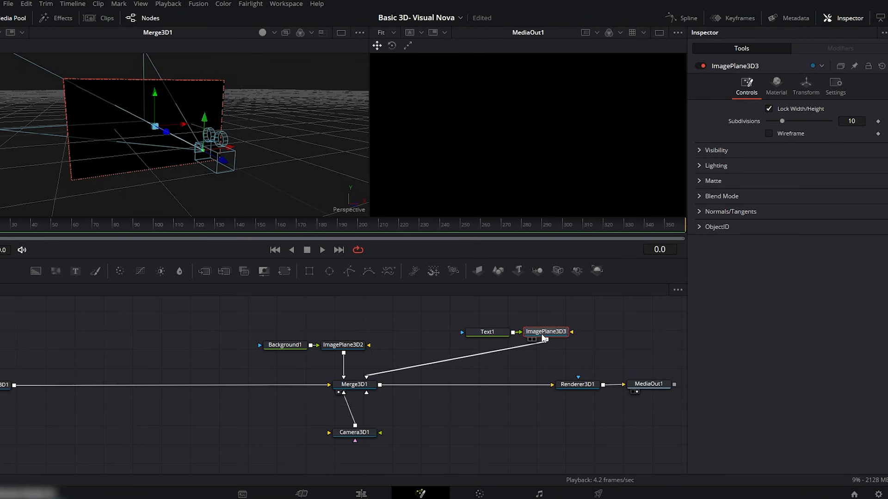
pyautogui.click(806, 85)
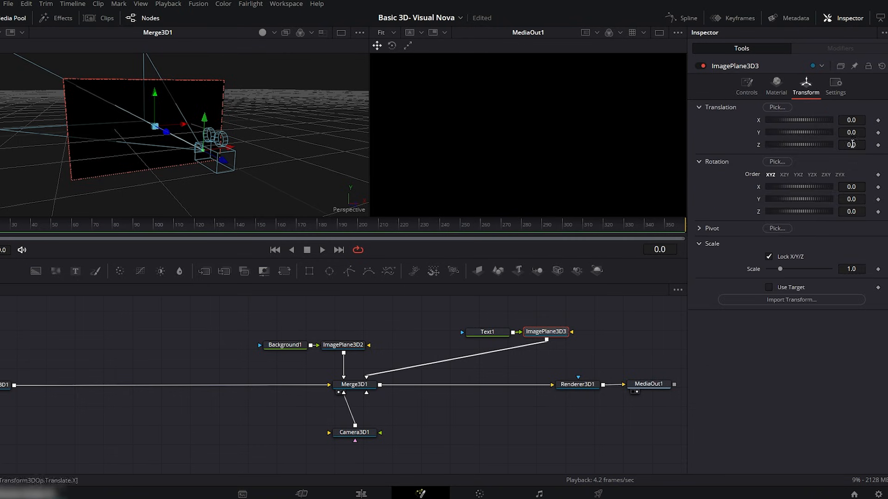
pyautogui.moveTo(853, 144); pyautogui.dragTo(855, 144)
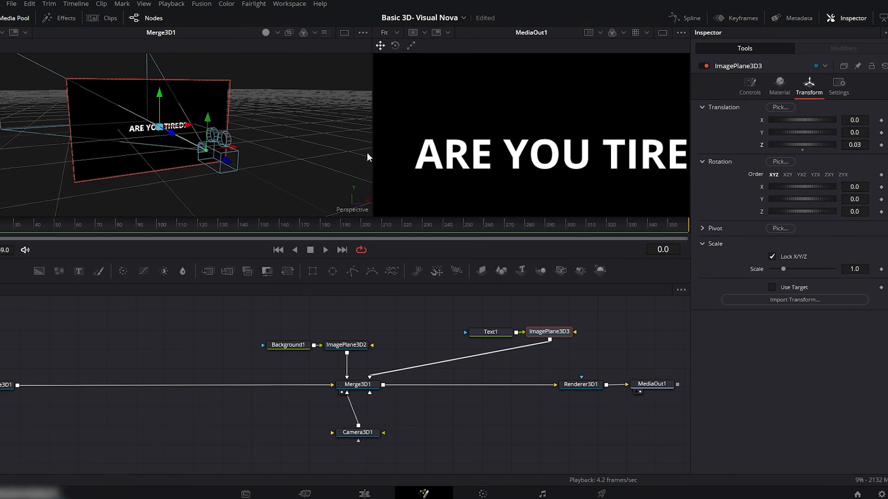
# Pull the camera back from the planes in the 3D view and shift it sideways to centre the whole text in frame
pyautogui.moveTo(225, 161); pyautogui.dragTo(319, 204)
pyautogui.moveTo(252, 156); pyautogui.dragTo(83, 182)
pyautogui.scroll(-3, 229, 145)
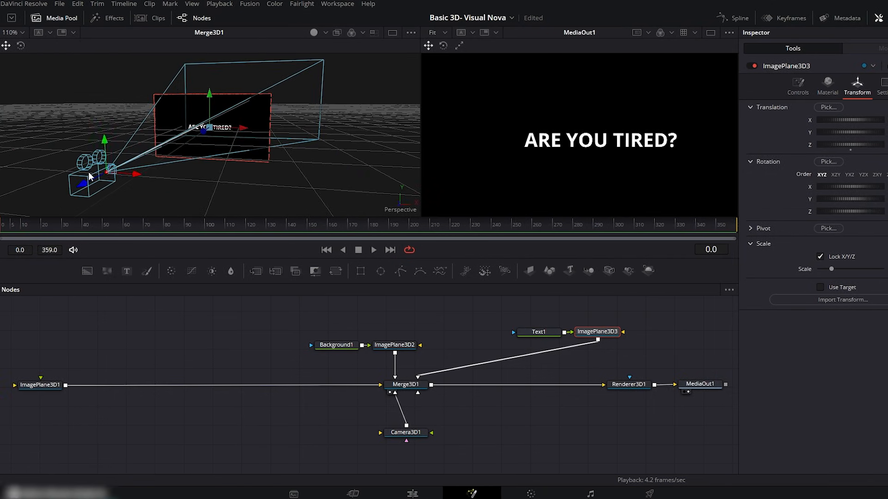
pyautogui.moveTo(135, 174); pyautogui.dragTo(149, 171)
# Rearrange the text, background and image plane nodes to the left of Merge3D1, with the text plane beneath its Text node
pyautogui.moveTo(540, 334); pyautogui.dragTo(586, 337)
pyautogui.moveTo(589, 333); pyautogui.dragTo(410, 331)
pyautogui.moveTo(303, 328); pyautogui.dragTo(45, 391)
pyautogui.moveTo(477, 304); pyautogui.dragTo(416, 334)
pyautogui.moveTo(418, 329); pyautogui.dragTo(285, 353)
pyautogui.click(352, 330)
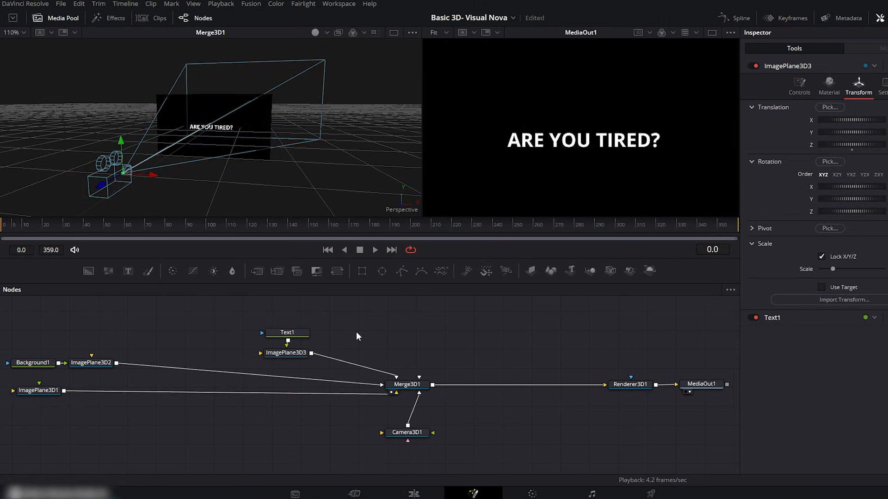
# Add the airplane image from the media pool to the node graph and connect it through a new Image Plane 3D to Merge3D1
pyautogui.click(56, 18)
pyautogui.moveTo(156, 93); pyautogui.dragTo(285, 317)
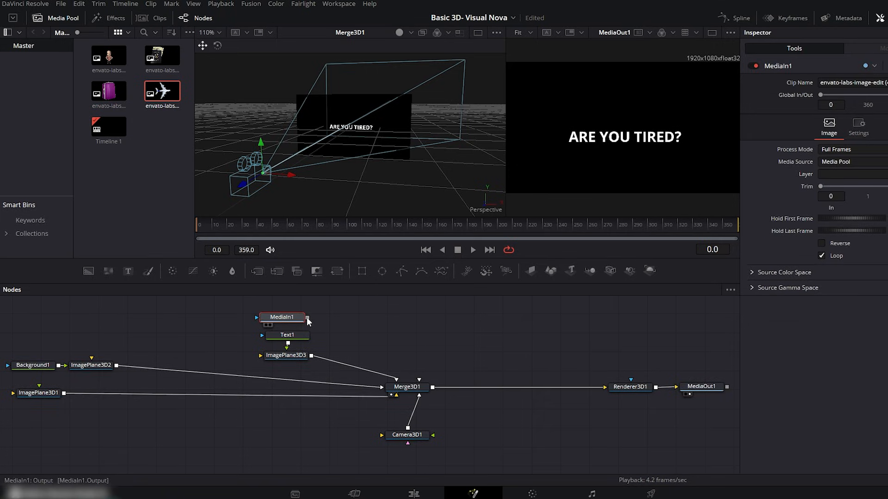
pyautogui.click(532, 273)
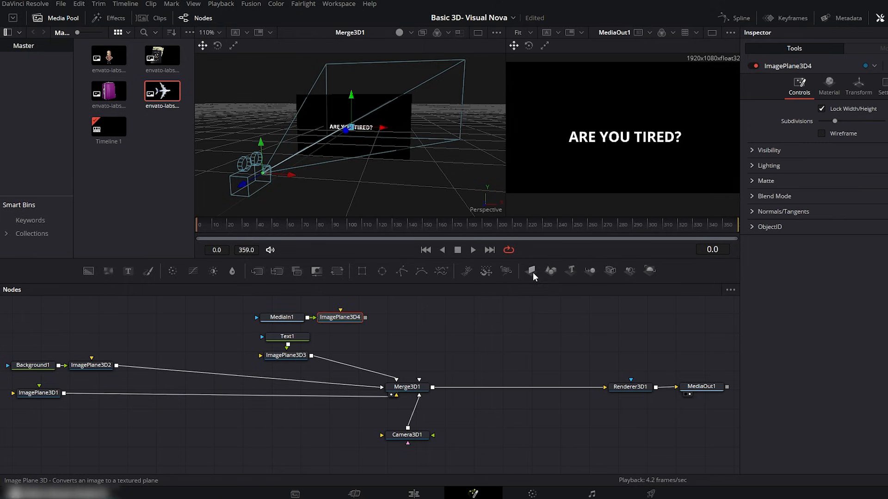
pyautogui.moveTo(365, 319); pyautogui.dragTo(404, 390)
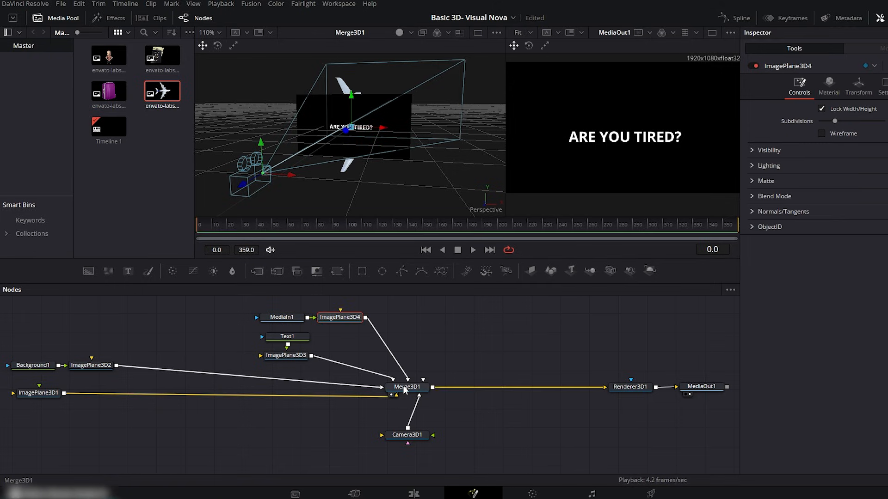
# Hide the media pool and set the airplane image plane's Z translation to 0.04
pyautogui.moveTo(195, 188); pyautogui.dragTo(1, 175)
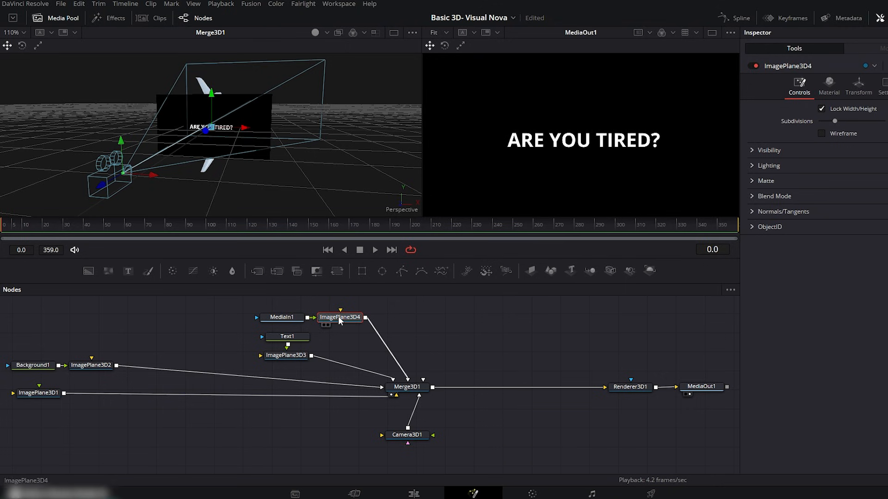
pyautogui.click(858, 85)
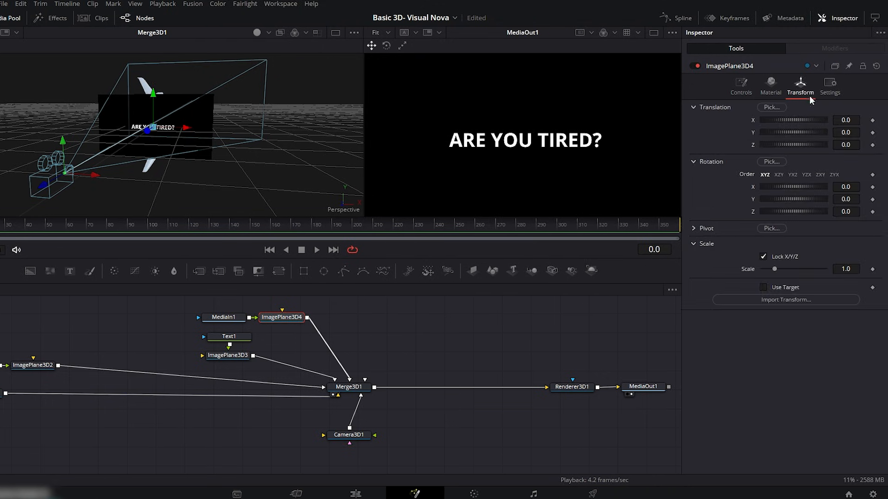
pyautogui.moveTo(846, 148); pyautogui.dragTo(847, 148)
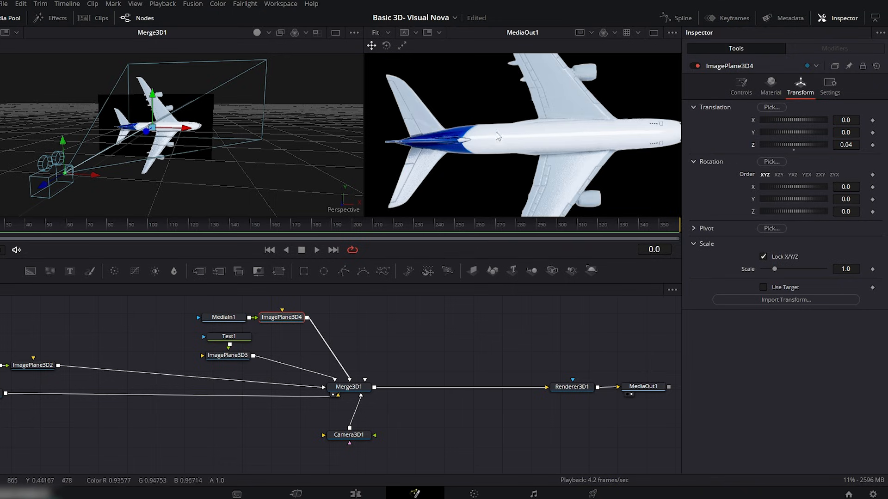
# Insert a Transform node between MediaIn1 and ImagePlane3D4 and reduce its size to about 0.12
pyautogui.moveTo(223, 317); pyautogui.dragTo(144, 317)
pyautogui.click(278, 271)
pyautogui.moveTo(847, 157); pyautogui.dragTo(807, 158)
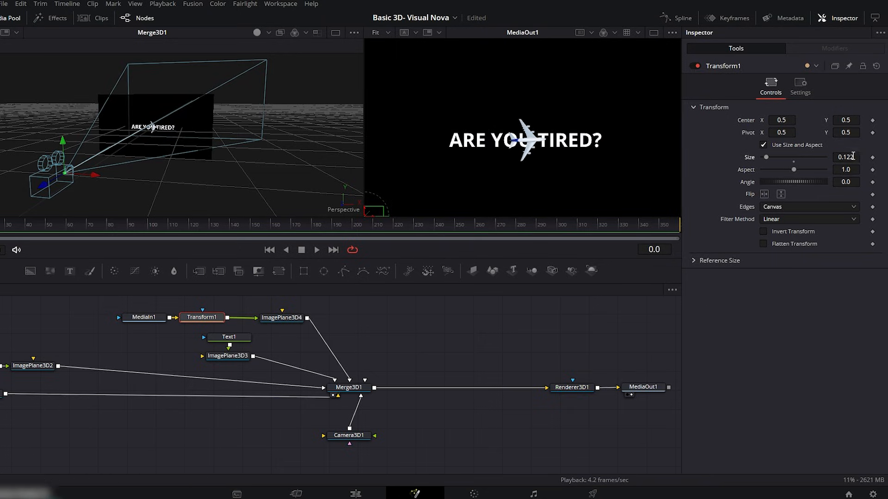
# Set Transform1's Center Y to 0.584 to raise the airplane above the text, and shift the camera sideways along X
pyautogui.moveTo(846, 120); pyautogui.dragTo(880, 119)
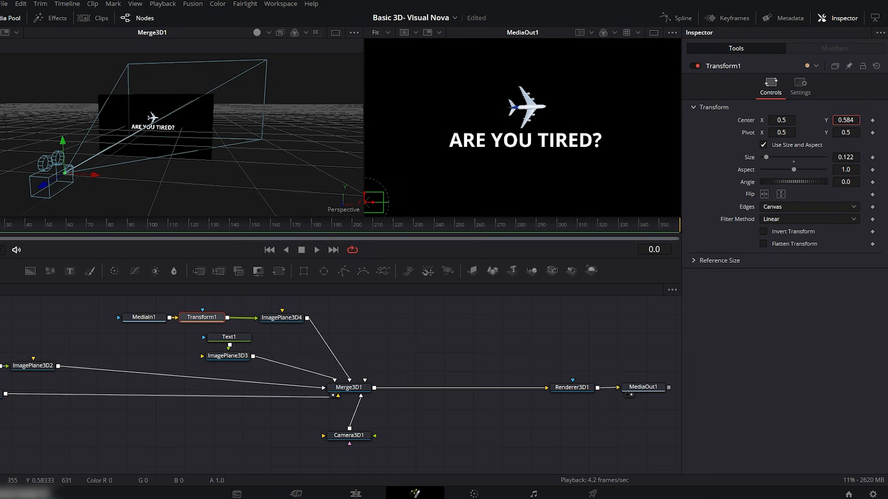
pyautogui.moveTo(95, 176); pyautogui.dragTo(194, 176)
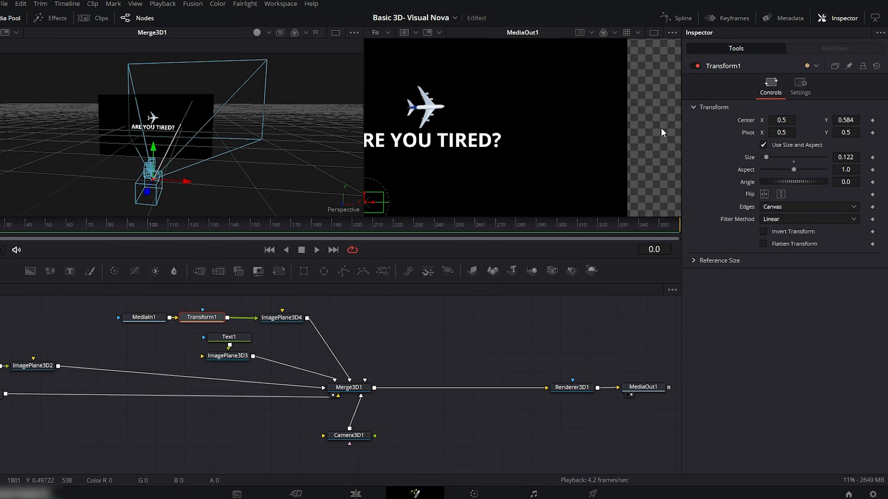
# Duplicate Background1 with ImagePlane3D2, connect the copy to Merge3D1, and move it along X beside the original plane, shifting the camera the same way
pyautogui.moveTo(54, 343); pyautogui.dragTo(25, 375)
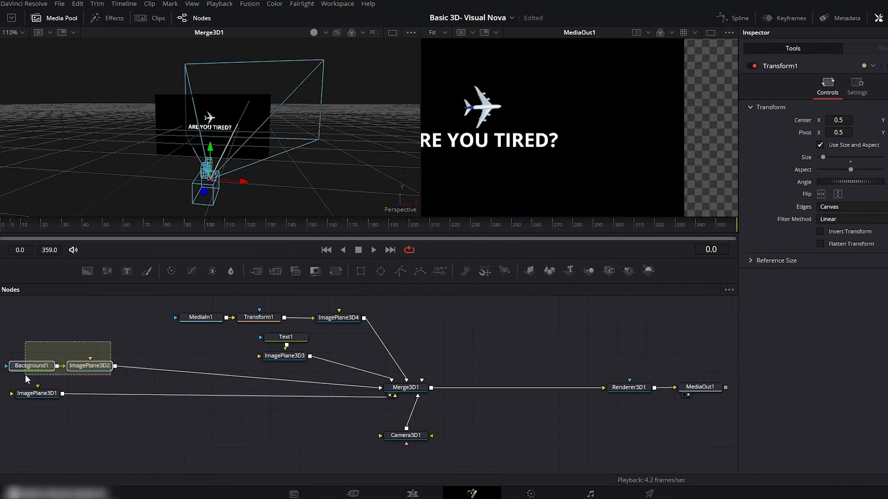
pyautogui.click(543, 328)
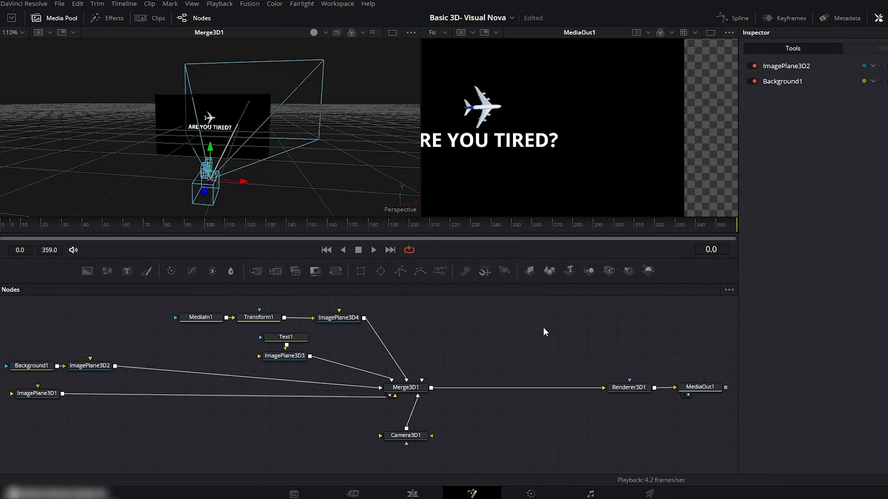
pyautogui.hotkey('ctrl', 'v')
pyautogui.moveTo(491, 331); pyautogui.dragTo(406, 391)
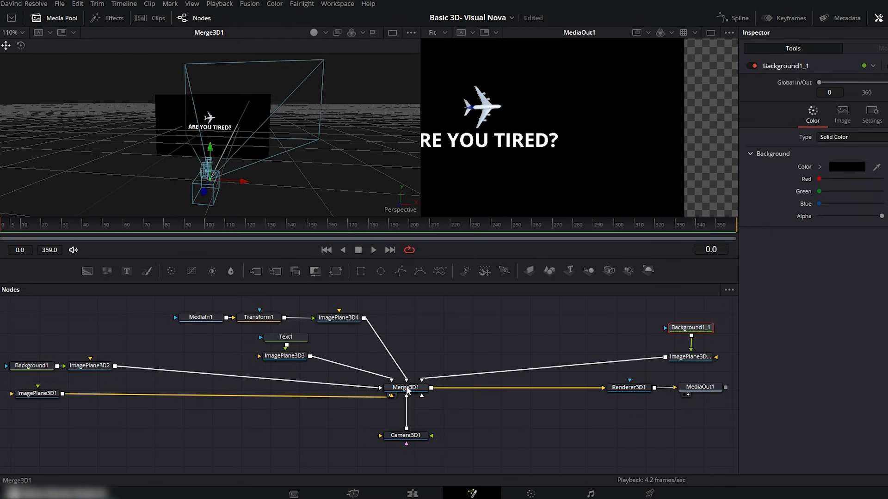
pyautogui.click(699, 358)
pyautogui.moveTo(269, 130); pyautogui.dragTo(366, 137)
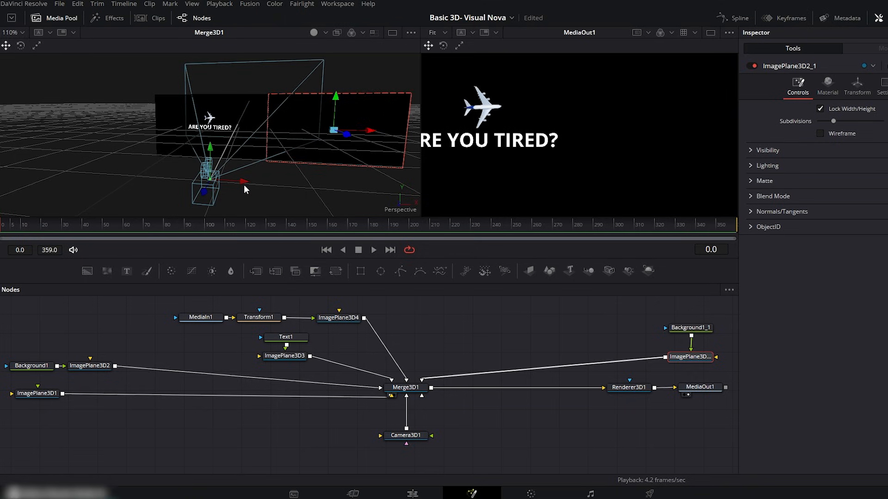
pyautogui.moveTo(246, 183); pyautogui.dragTo(287, 178)
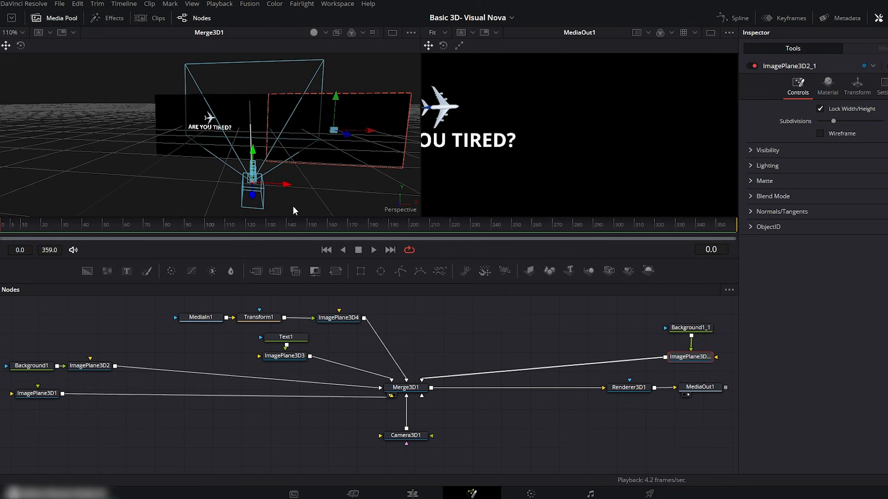
# Duplicate the ARE YOU TIRED? text and its image plane, connect the copy to Merge3D1, and move it along X onto the second background
pyautogui.moveTo(322, 341); pyautogui.dragTo(258, 366)
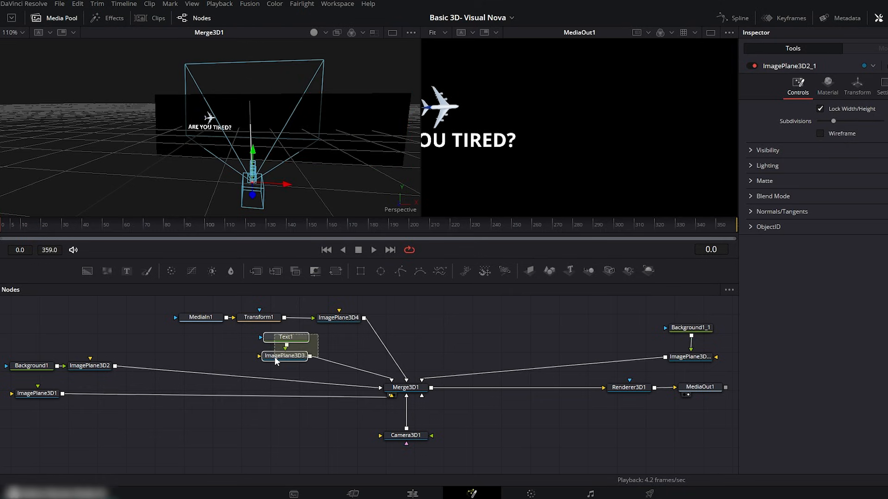
pyautogui.hotkey('ctrl', 'v')
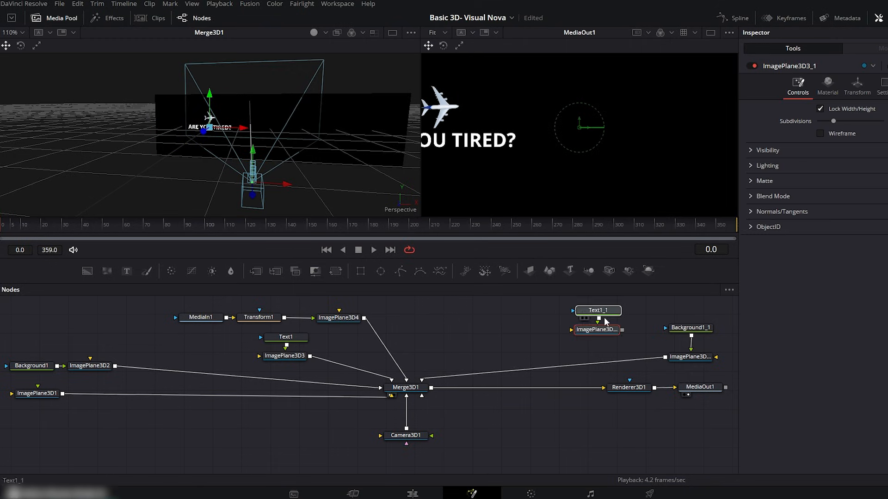
pyautogui.moveTo(622, 330); pyautogui.dragTo(406, 388)
pyautogui.moveTo(243, 128); pyautogui.dragTo(377, 131)
pyautogui.moveTo(287, 184); pyautogui.dragTo(310, 184)
# Move the camera along X and down in the 3D scene to bring the duplicated text into the render
pyautogui.press('space')
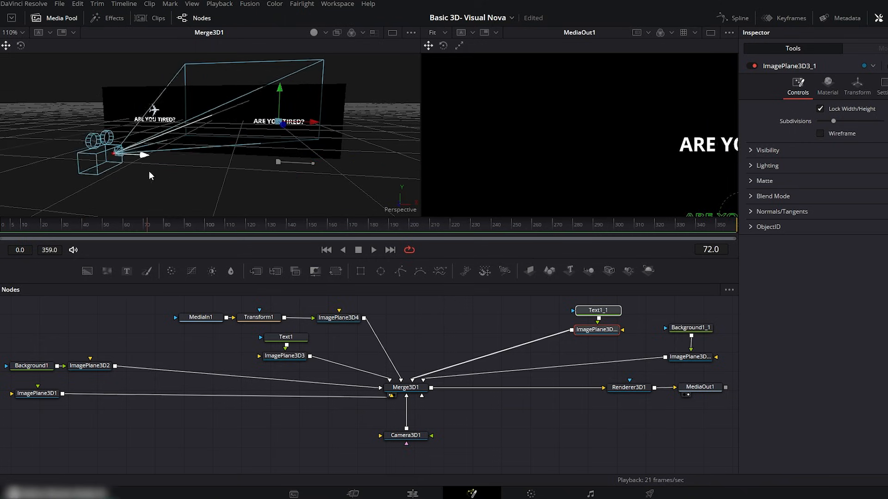
pyautogui.press('space')
pyautogui.moveTo(325, 177); pyautogui.dragTo(382, 179)
pyautogui.moveTo(357, 134); pyautogui.dragTo(352, 217)
# Spread the node groups apart on both sides of Merge3D1, with the duplicated text, background, renderer and output nodes on the far side
pyautogui.scroll(1, 450, 358)
pyautogui.scroll(-3, 377, 331)
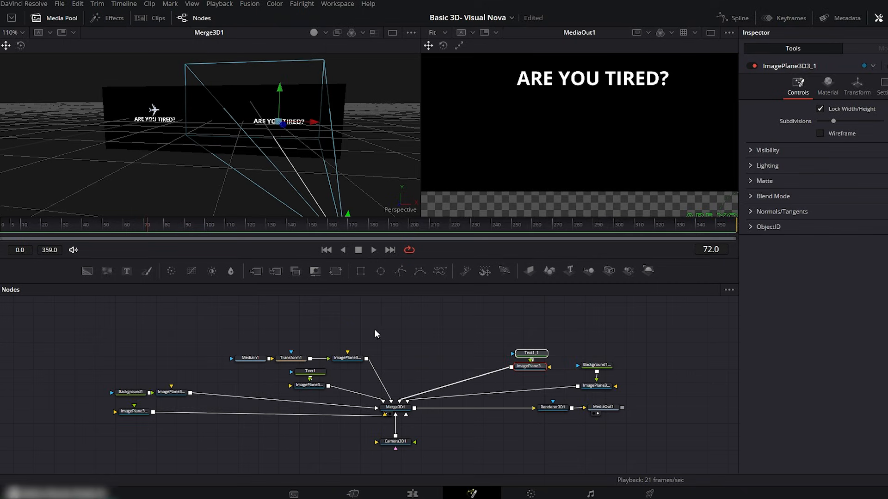
pyautogui.moveTo(210, 365); pyautogui.dragTo(109, 430)
pyautogui.moveTo(170, 393); pyautogui.dragTo(68, 403)
pyautogui.moveTo(561, 344); pyautogui.dragTo(725, 415)
pyautogui.moveTo(589, 352); pyautogui.dragTo(515, 376)
pyautogui.moveTo(528, 357); pyautogui.dragTo(647, 350)
pyautogui.moveTo(430, 339); pyautogui.dragTo(240, 393)
pyautogui.moveTo(305, 375); pyautogui.dragTo(169, 366)
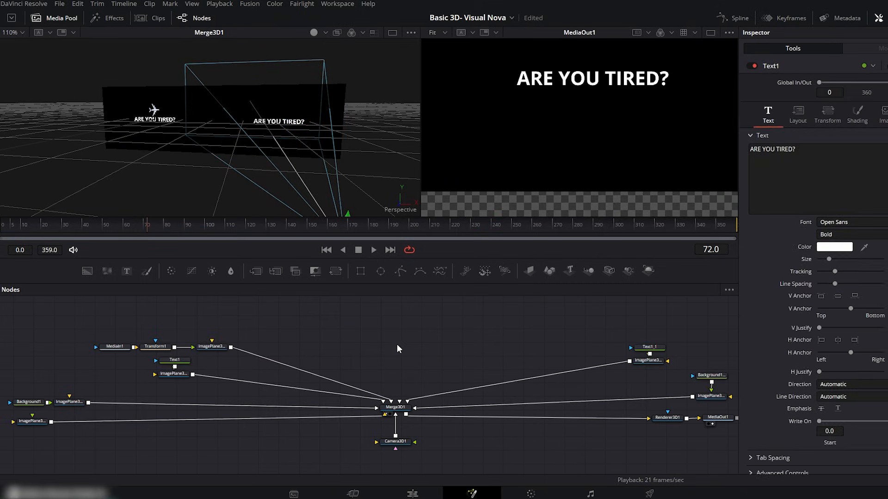
# Paste a third background and image plane pair, connect it to Merge3D1, lower it beneath the second plane, and undo the extra paste
pyautogui.click(368, 344)
pyautogui.hotkey('ctrl', 'v')
pyautogui.moveTo(292, 339); pyautogui.dragTo(396, 408)
pyautogui.moveTo(274, 89); pyautogui.dragTo(269, 153)
pyautogui.hotkey('ctrl', 'v')
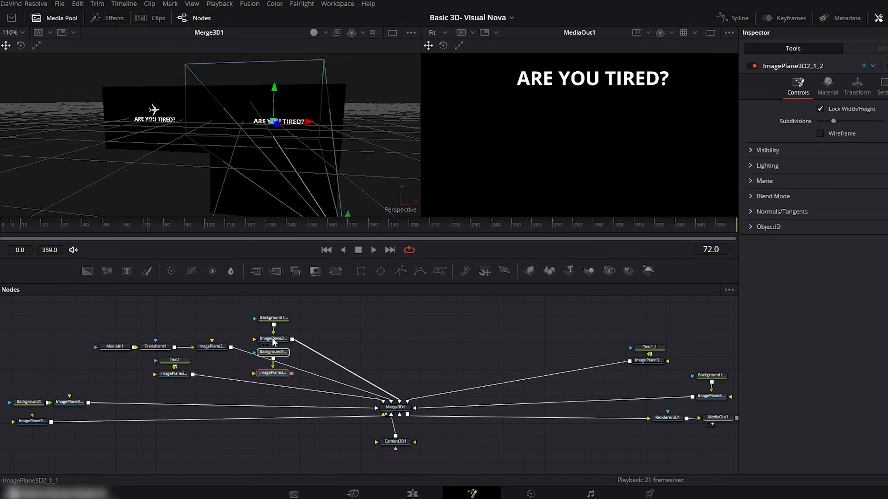
pyautogui.hotkey('ctrl', 'z')
# Duplicate the lowered background and image plane pair, connect the copy to Merge3D1, and move it along X beneath the first plane
pyautogui.moveTo(302, 309); pyautogui.dragTo(274, 341)
pyautogui.hotkey('ctrl', 'c')
pyautogui.click(576, 316)
pyautogui.hotkey('ctrl', 'v')
pyautogui.moveTo(558, 338); pyautogui.dragTo(402, 405)
pyautogui.moveTo(306, 189); pyautogui.dragTo(189, 184)
# Fit the perspective view to the whole scene and reposition the camera so the duplicated ARE YOU TIRED? text is centred in the render
pyautogui.moveTo(301, 209); pyautogui.dragTo(288, 157)
pyautogui.moveTo(340, 139); pyautogui.dragTo(302, 141)
pyautogui.moveTo(267, 100); pyautogui.dragTo(267, 95)
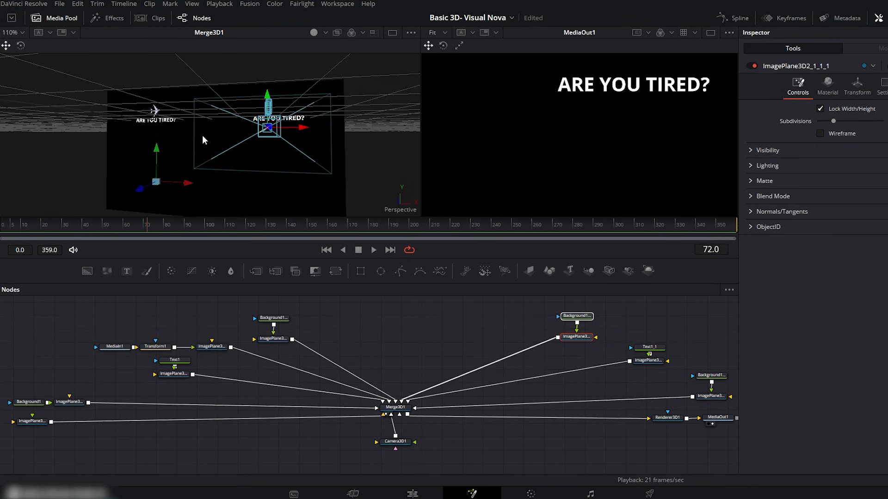
pyautogui.moveTo(202, 137); pyautogui.dragTo(263, 188)
pyautogui.click(20, 34)
pyautogui.click(19, 59)
pyautogui.click(20, 34)
pyautogui.click(20, 45)
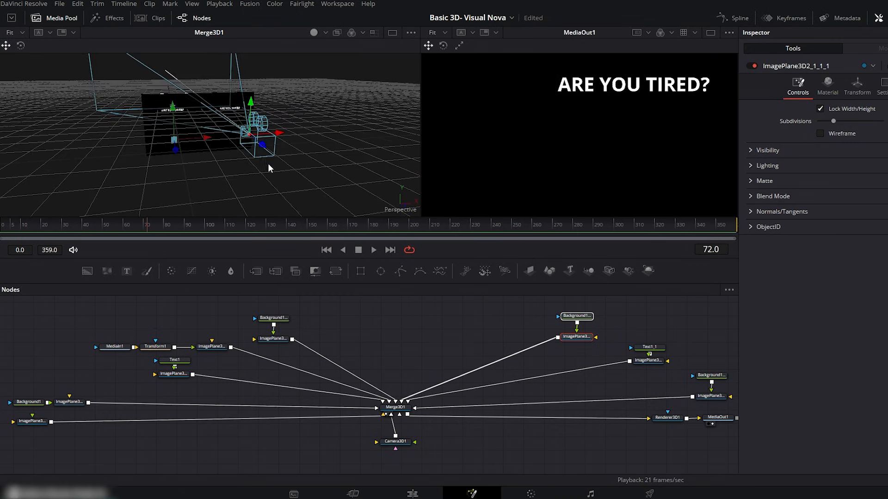
pyautogui.moveTo(266, 156); pyautogui.dragTo(290, 124)
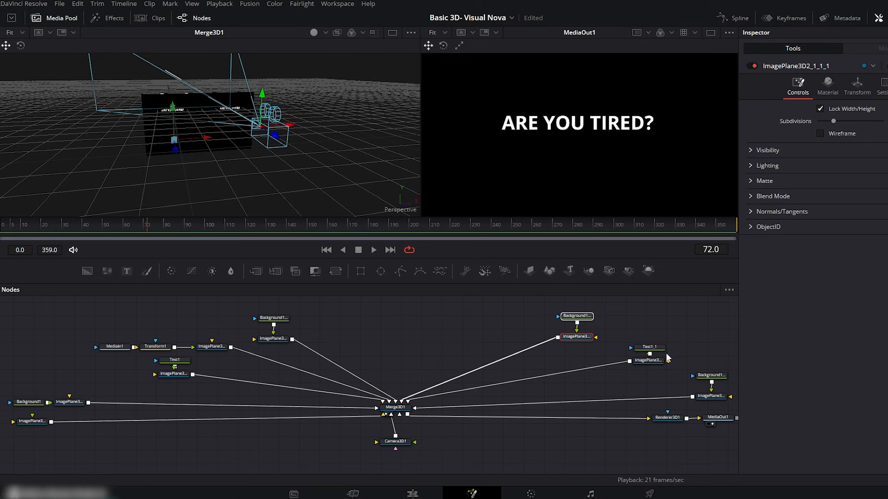
# Replace the duplicated text on the second plane with REST FROM WORK
pyautogui.click(654, 350)
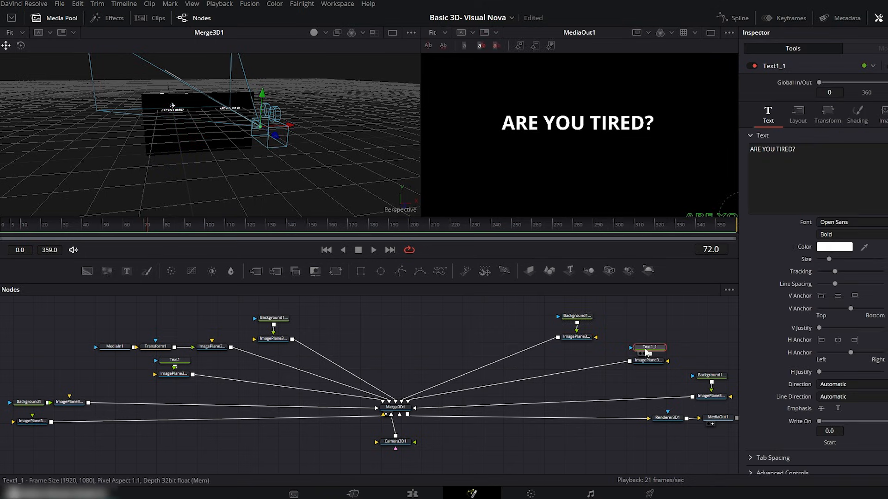
pyautogui.click(806, 151)
pyautogui.hotkey('ctrl', 'a')
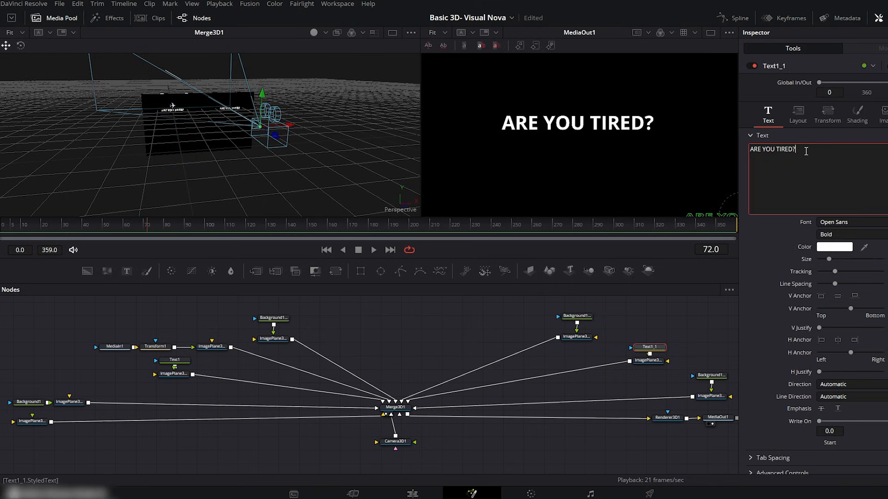
pyautogui.write('REST FROM WORK')
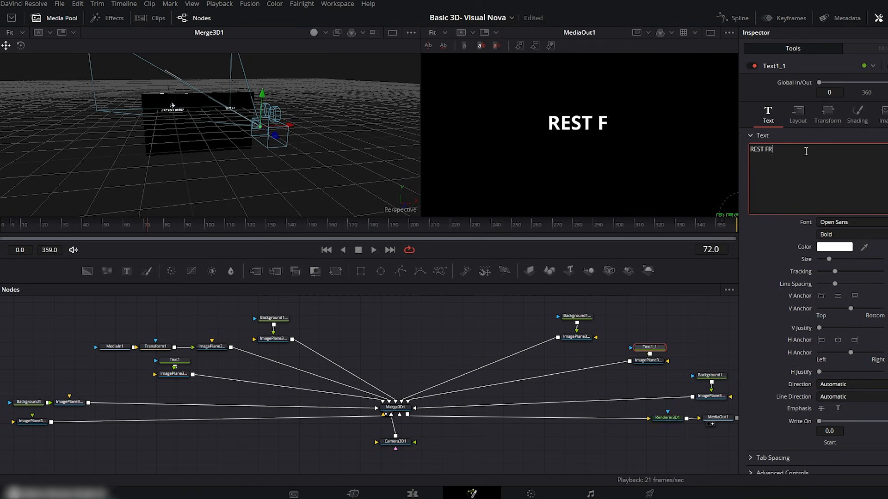
# Duplicate the REST FROM WORK text and its image plane, connect the copy to Merge3D1, and lower it onto the plane beneath
pyautogui.keyDown('ctrl'); pyautogui.click(647, 361); pyautogui.keyUp('ctrl')
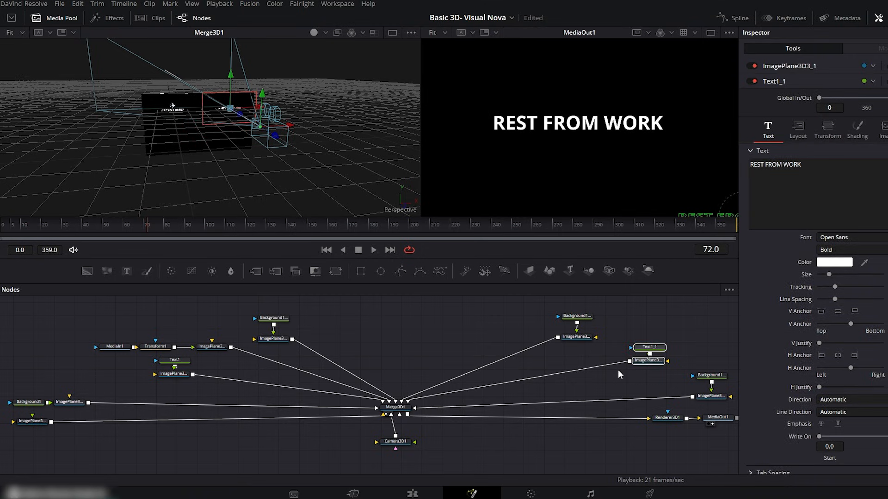
pyautogui.hotkey('ctrl', 'c')
pyautogui.hotkey('ctrl', 'v')
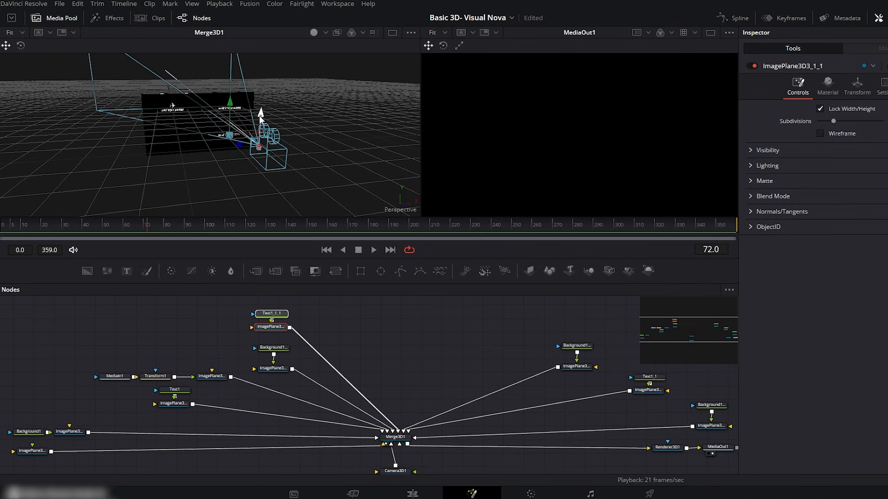
# Change the newly duplicated text to BOOK A TICKET
pyautogui.click(272, 313)
pyautogui.click(817, 151)
pyautogui.hotkey('ctrl', 'a')
pyautogui.write('Book')
pyautogui.press('BackSpace')
pyautogui.press('BackSpace')
pyautogui.press('BackSpace')
pyautogui.press('BackSpace')
pyautogui.write('BOOK A TICKETS')
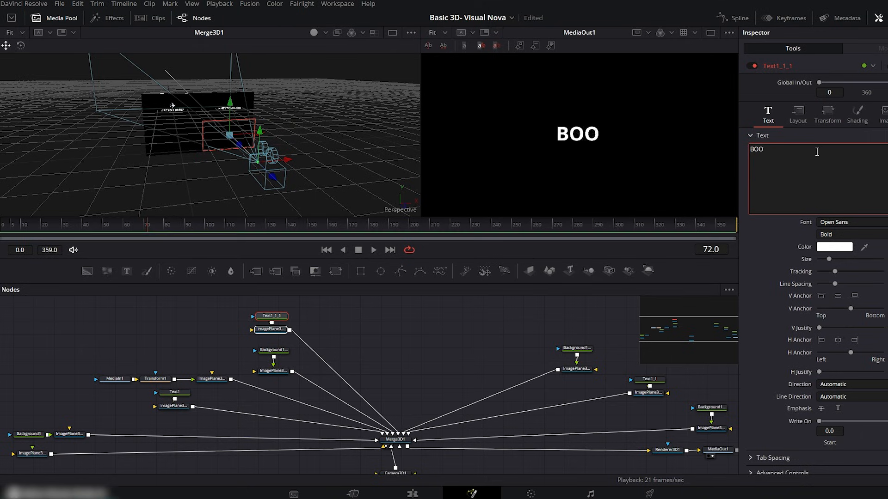
pyautogui.press('BackSpace')
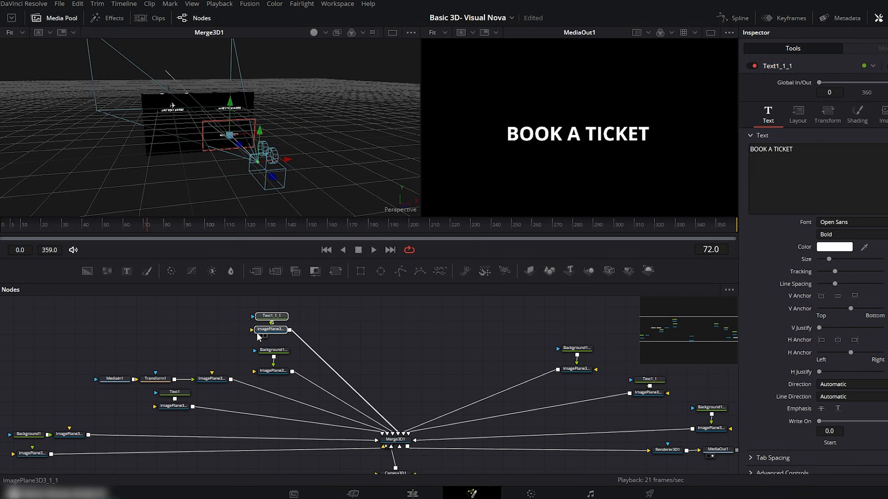
# Duplicate the BOOK A TICKET text and plane into Merge3D1, return the camera to the first column, and set the ARE YOU TIRED? font to Bebas Neue
pyautogui.moveTo(270, 329); pyautogui.dragTo(534, 328)
pyautogui.moveTo(288, 163); pyautogui.dragTo(205, 165)
pyautogui.click(848, 223)
pyautogui.moveTo(828, 259); pyautogui.dragTo(830, 259)
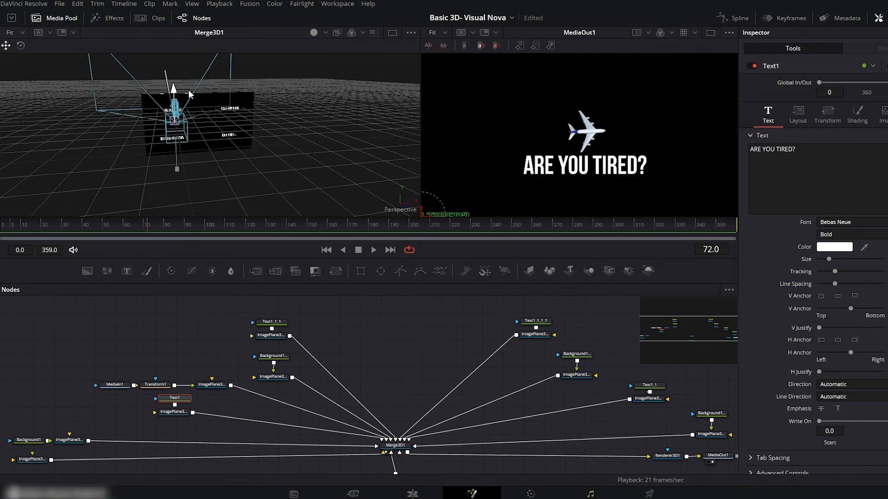
# Enlarge the MediaOut1 viewer and nudge the camera to centre the airplane and ARE YOU TIRED? text in the render
pyautogui.moveTo(188, 91); pyautogui.dragTo(191, 95)
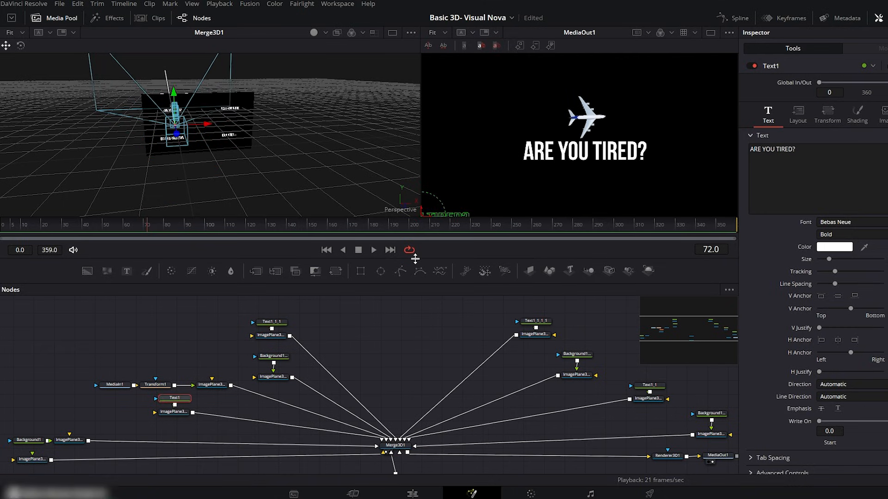
pyautogui.moveTo(411, 259); pyautogui.dragTo(406, 291)
pyautogui.moveTo(420, 246); pyautogui.dragTo(235, 236)
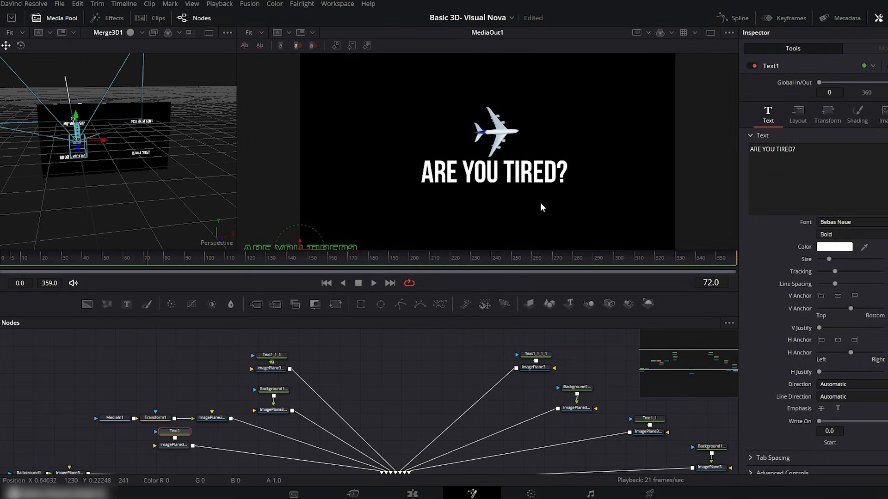
pyautogui.moveTo(104, 144); pyautogui.dragTo(106, 142)
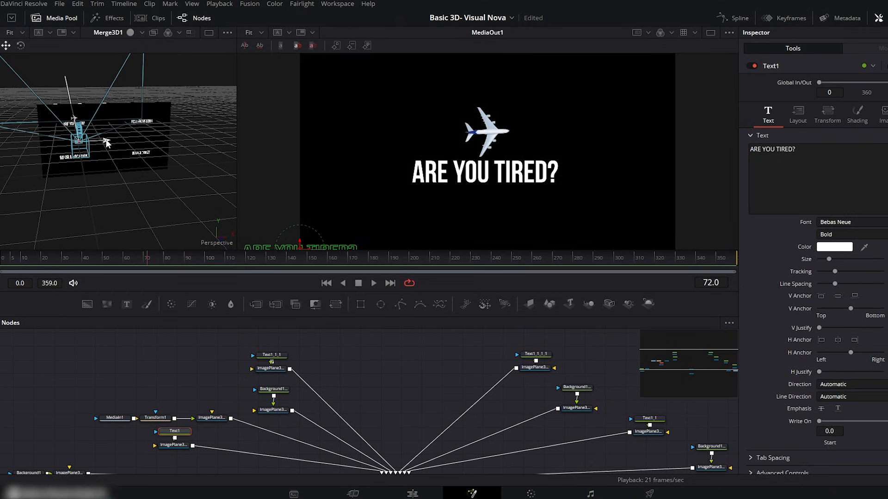
# Keyframe Camera3D1's Z translation from a forward position with a black render at frame 0 to 1.321013 at frame 30
pyautogui.scroll(-3, 396, 407)
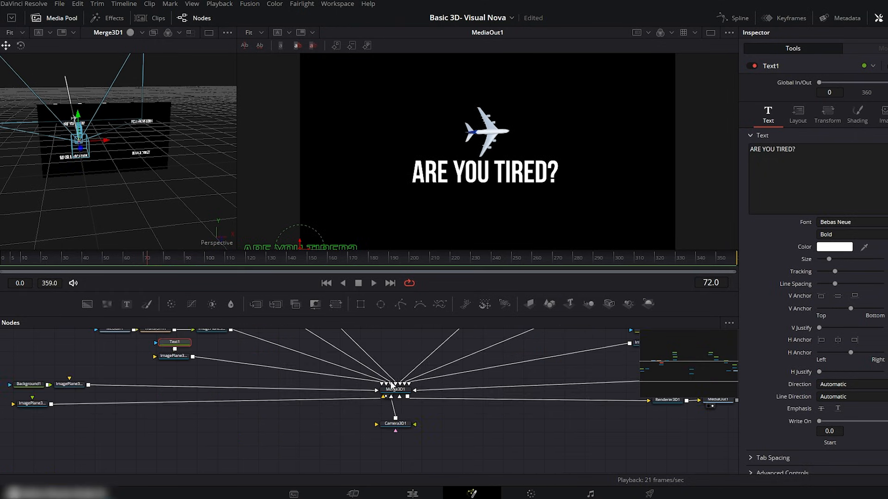
pyautogui.click(395, 427)
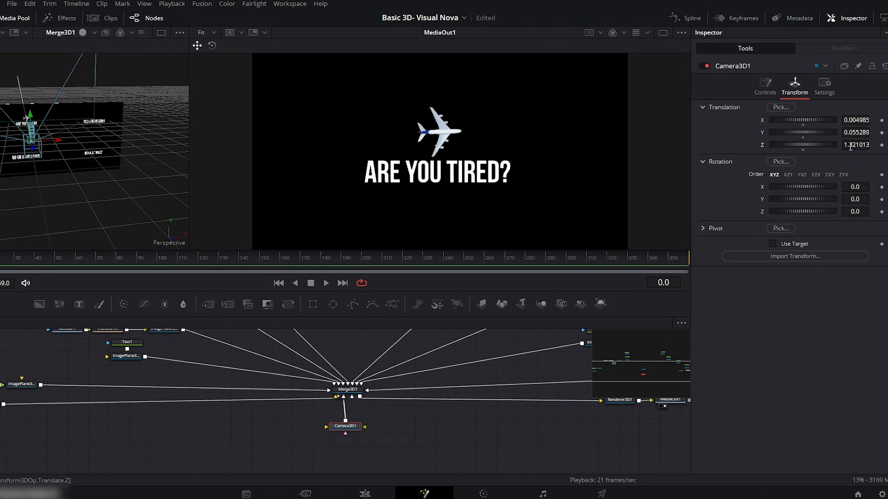
pyautogui.moveTo(861, 145); pyautogui.dragTo(805, 146)
pyautogui.click(881, 146)
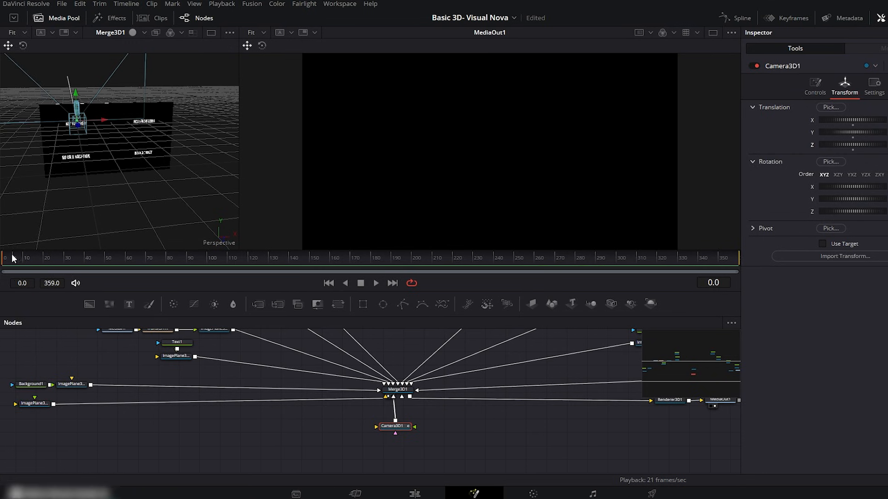
pyautogui.moveTo(60, 259); pyautogui.dragTo(62, 259)
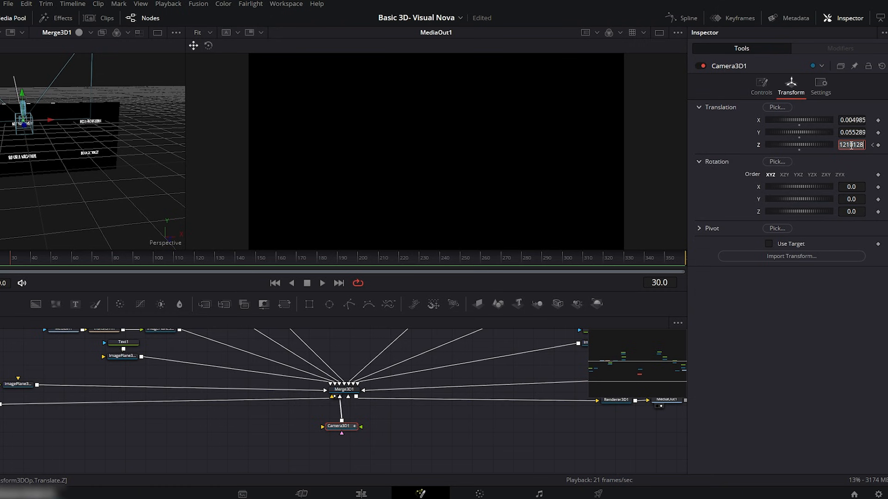
pyautogui.click(872, 158)
# Keyframe Camera3D1's X, Y and Z translation at frame 60 to hold its current position
pyautogui.moveTo(62, 265); pyautogui.dragTo(128, 263)
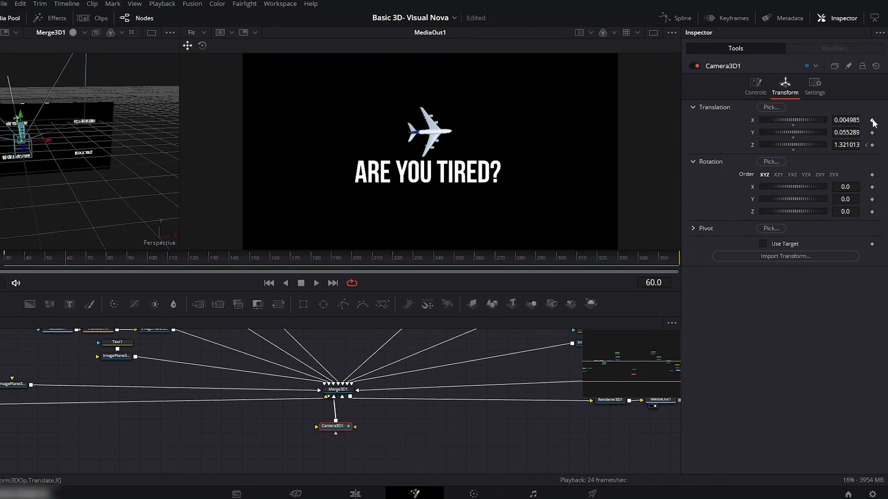
pyautogui.click(872, 120)
pyautogui.click(873, 133)
pyautogui.click(872, 145)
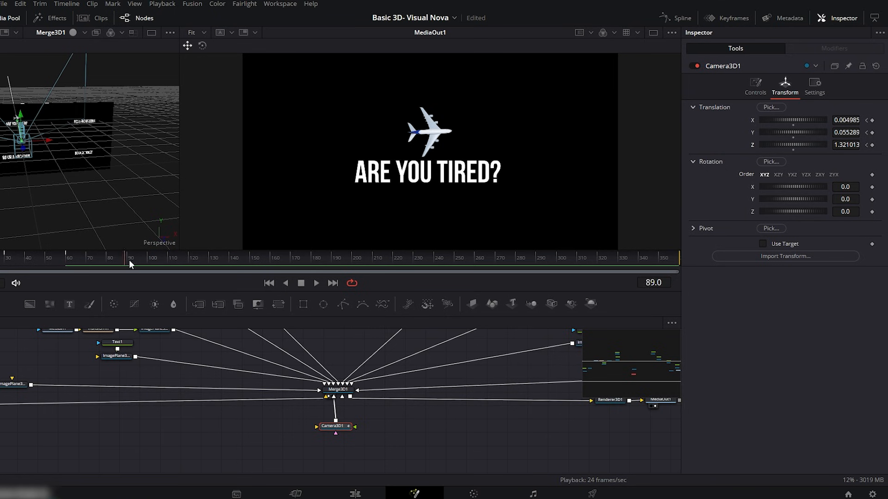
# At frame 110, move the camera along X until REST FROM WORK is centred in the render
pyautogui.click(169, 261)
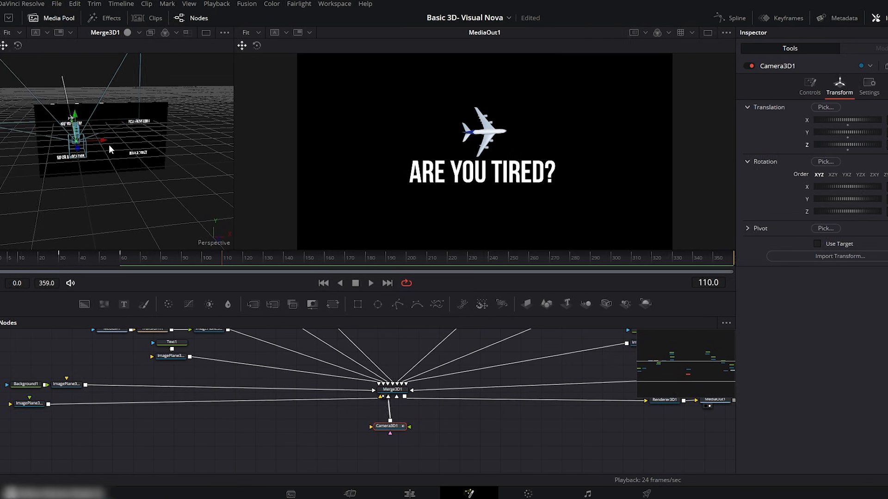
pyautogui.moveTo(107, 140); pyautogui.dragTo(182, 113)
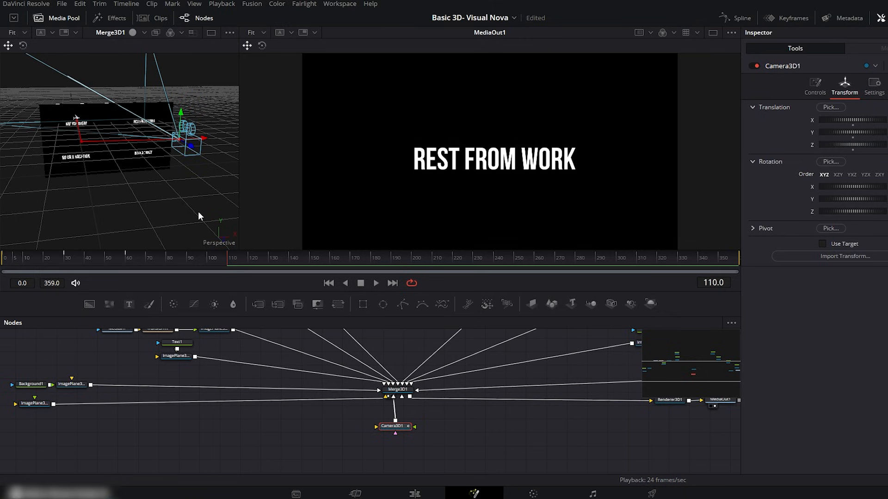
# Keyframe Camera3D1's X, Y and Z translation at frame 140 to hold its position on REST FROM WORK
pyautogui.moveTo(226, 259); pyautogui.dragTo(294, 260)
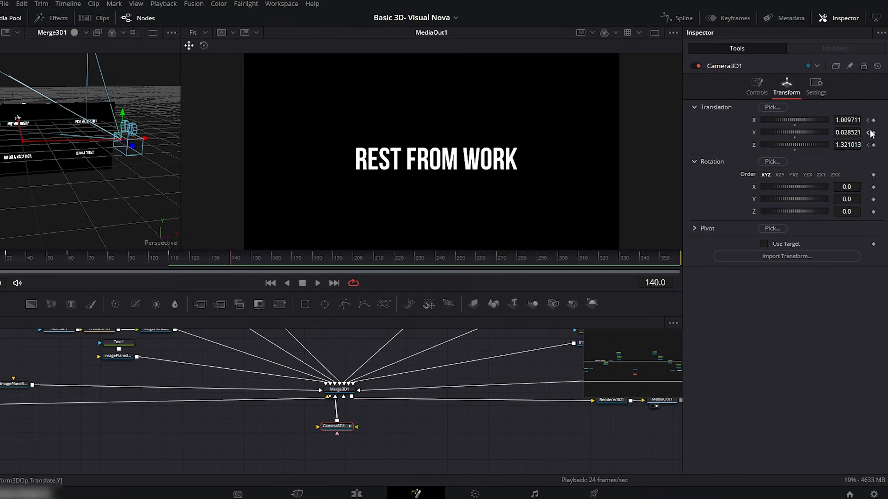
pyautogui.click(874, 120)
pyautogui.click(874, 133)
pyautogui.click(873, 145)
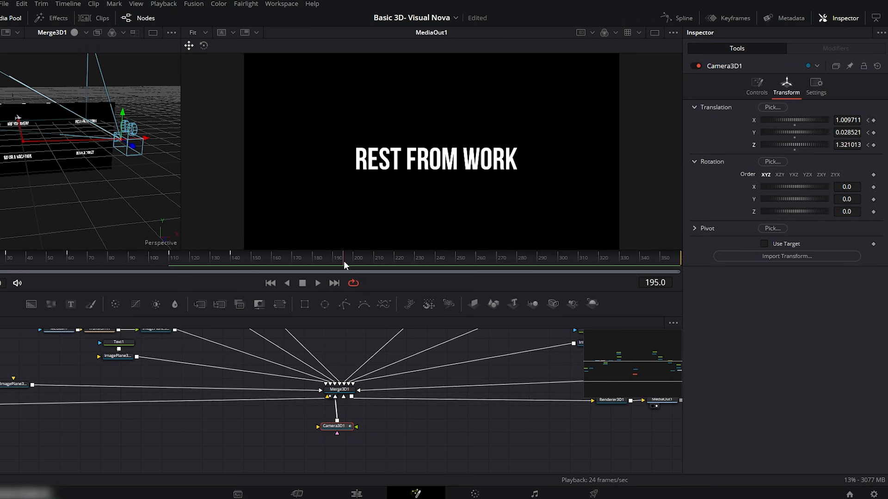
# At frame 200, move the camera down along Y until BOOK A TICKET is centred in the render
pyautogui.moveTo(344, 262); pyautogui.dragTo(352, 262)
pyautogui.moveTo(123, 112); pyautogui.dragTo(122, 115)
pyautogui.moveTo(179, 116); pyautogui.dragTo(171, 163)
# Keyframe Camera3D1's X, Y and Z translation at frame 230 to hold its position on BOOK A TICKET
pyautogui.moveTo(457, 258); pyautogui.dragTo(472, 259)
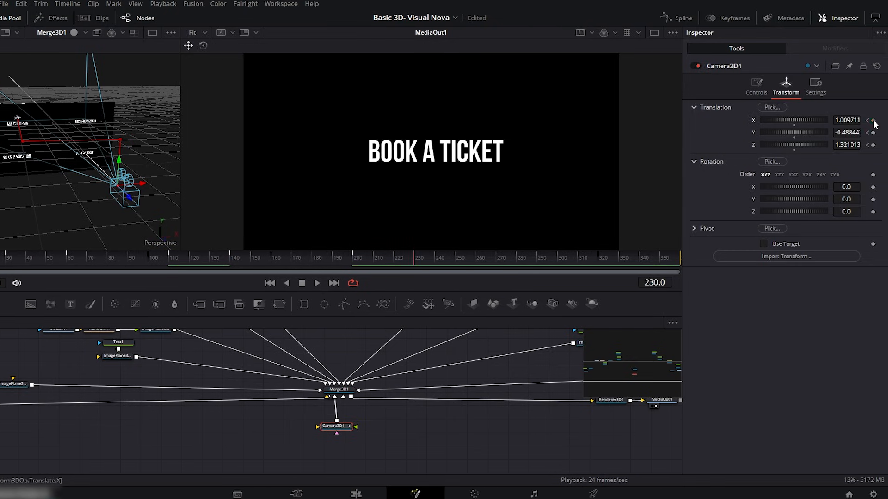
pyautogui.click(873, 120)
pyautogui.click(873, 133)
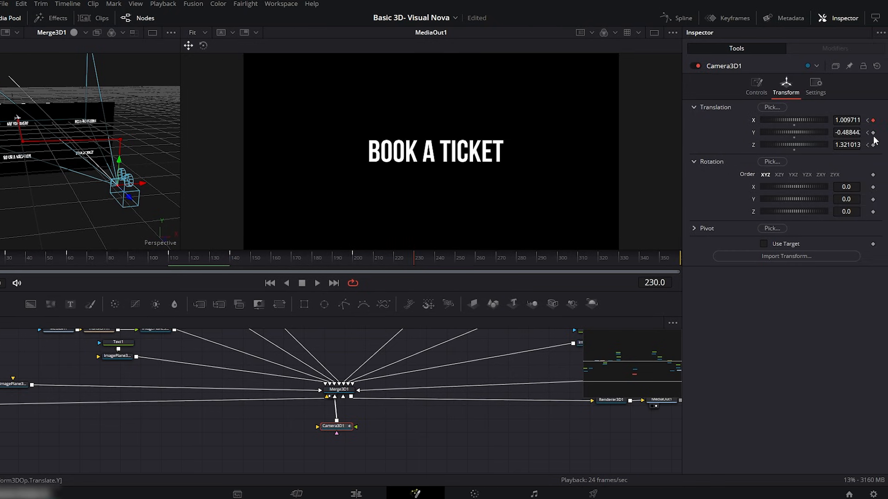
pyautogui.click(873, 145)
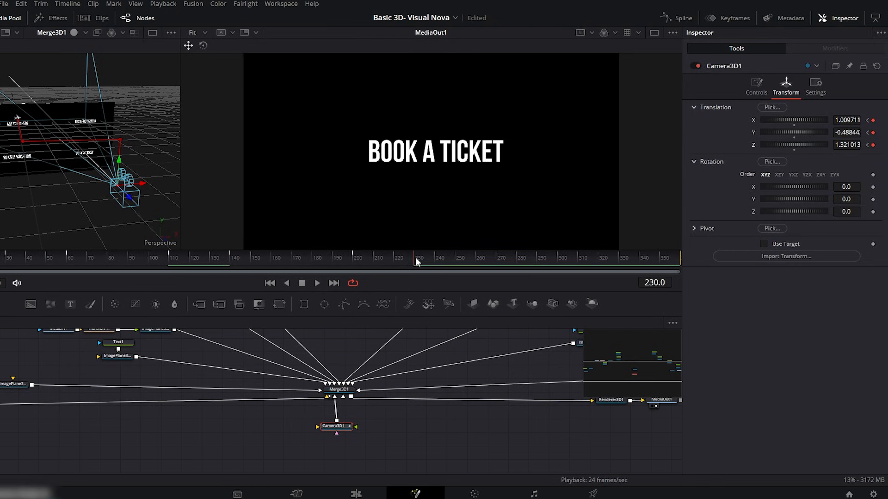
# At frame 270, move the camera along X until GO ON A VACATION is centred in the render
pyautogui.moveTo(476, 260); pyautogui.dragTo(496, 260)
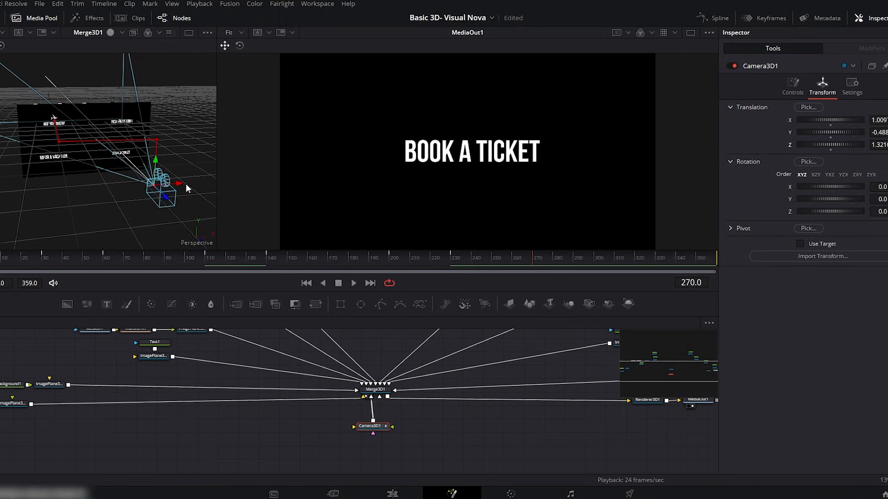
pyautogui.moveTo(142, 184); pyautogui.dragTo(134, 185)
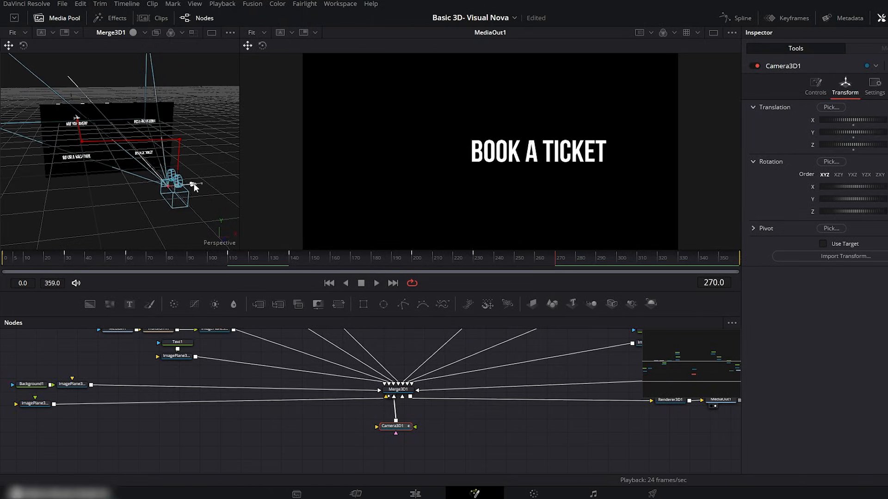
pyautogui.moveTo(193, 183); pyautogui.dragTo(107, 179)
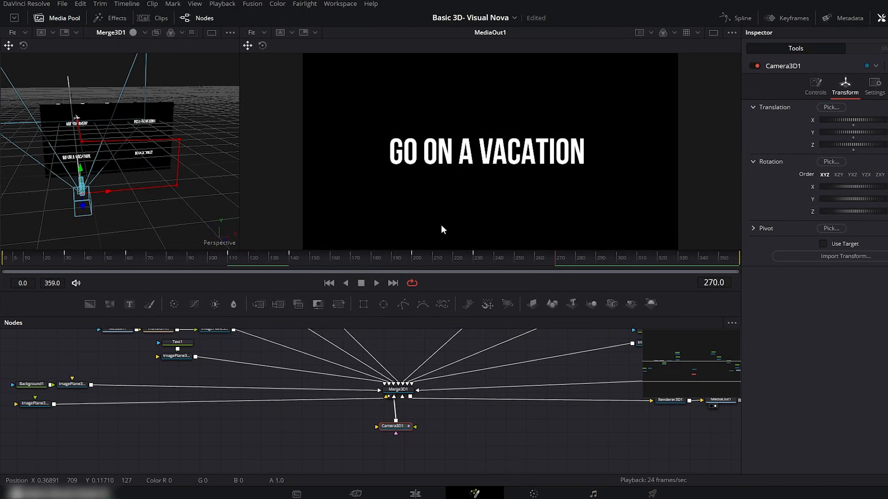
# Keyframe the camera's translation at frame 300 to hold on GO ON A VACATION, and lower its Z translation near the end of the timeline
pyautogui.moveTo(558, 262); pyautogui.dragTo(620, 263)
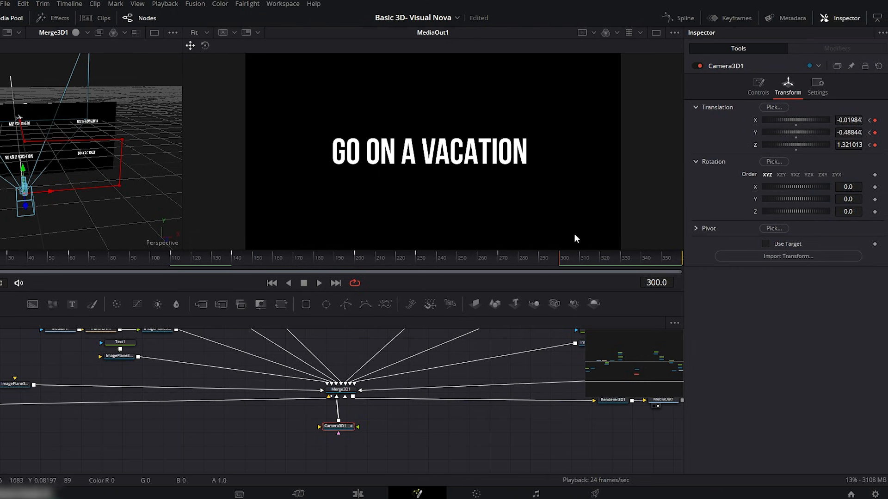
pyautogui.moveTo(561, 254); pyautogui.dragTo(625, 258)
pyautogui.moveTo(847, 145); pyautogui.dragTo(793, 145)
# Play and scrub through the whole camera animation while viewing the camera path from an angle in the 3D view
pyautogui.press('Home')
pyautogui.moveTo(184, 232); pyautogui.dragTo(447, 231)
pyautogui.moveTo(316, 222); pyautogui.dragTo(257, 197)
pyautogui.scroll(3, 256, 193)
pyautogui.press('space')
pyautogui.moveTo(7, 263); pyautogui.dragTo(648, 265)
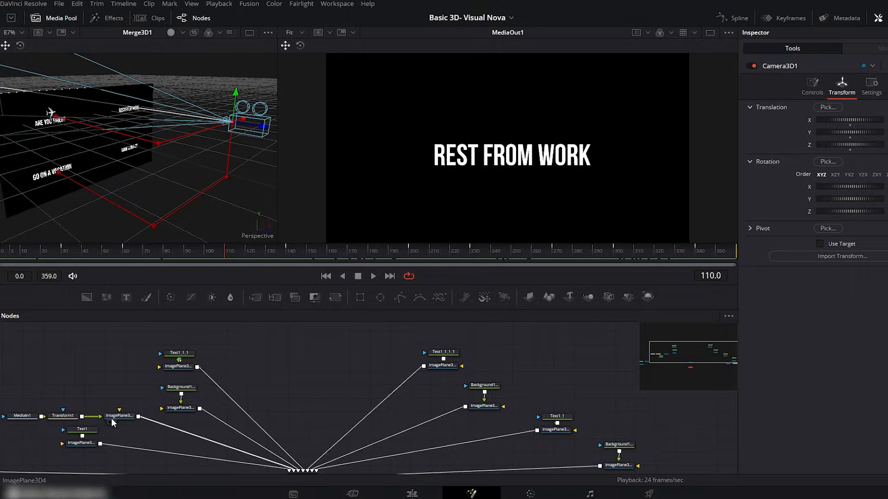
# Keyframe the airplane's ImagePlane3D4 X translation from 0.0 at frame 60 to 0.786 at frame 110
pyautogui.click(111, 416)
pyautogui.moveTo(118, 255)
pyautogui.mouseDown()
pyautogui.moveTo(93, 253)
pyautogui.moveTo(123, 253)
pyautogui.mouseUp()
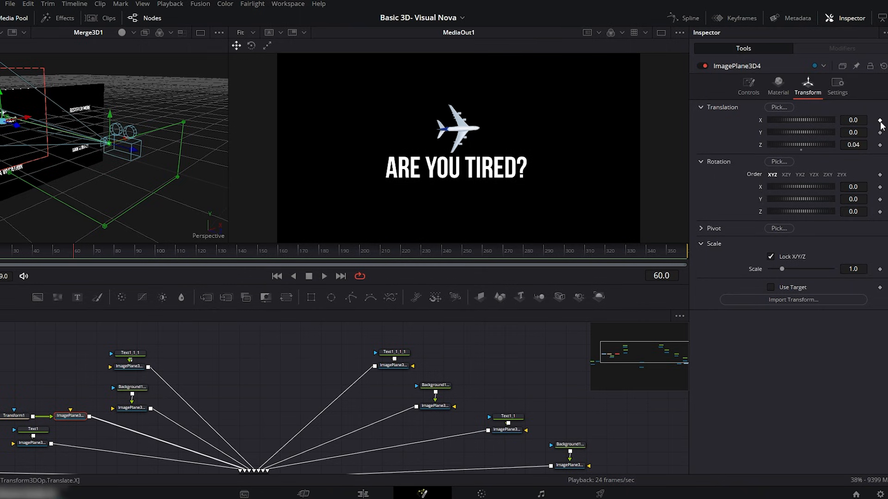
pyautogui.moveTo(83, 258); pyautogui.dragTo(180, 254)
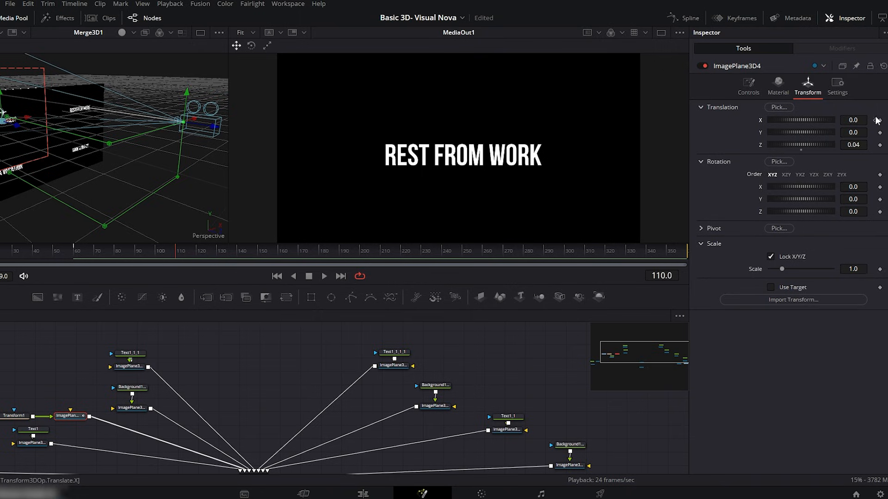
pyautogui.moveTo(852, 121); pyautogui.dragTo(887, 121)
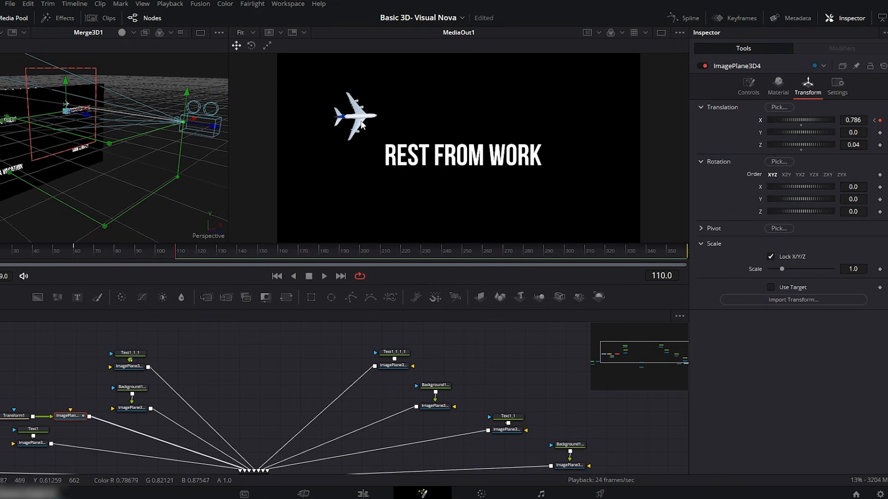
# Keyframe ImagePlane3D4's Y translation from 0.0 at frame 80 to -0.081 at frame 110, and check the motion
pyautogui.moveTo(150, 250); pyautogui.dragTo(118, 258)
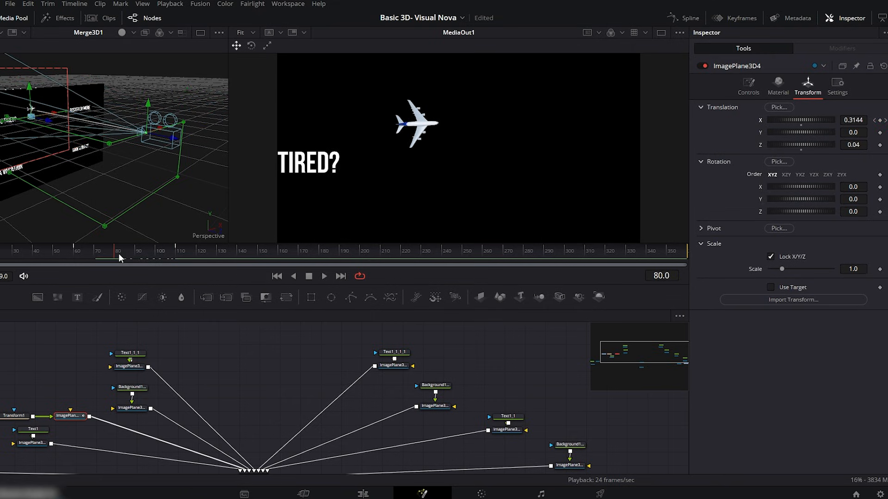
pyautogui.click(880, 134)
pyautogui.moveTo(192, 248)
pyautogui.mouseDown()
pyautogui.moveTo(155, 254)
pyautogui.moveTo(176, 254)
pyautogui.mouseUp()
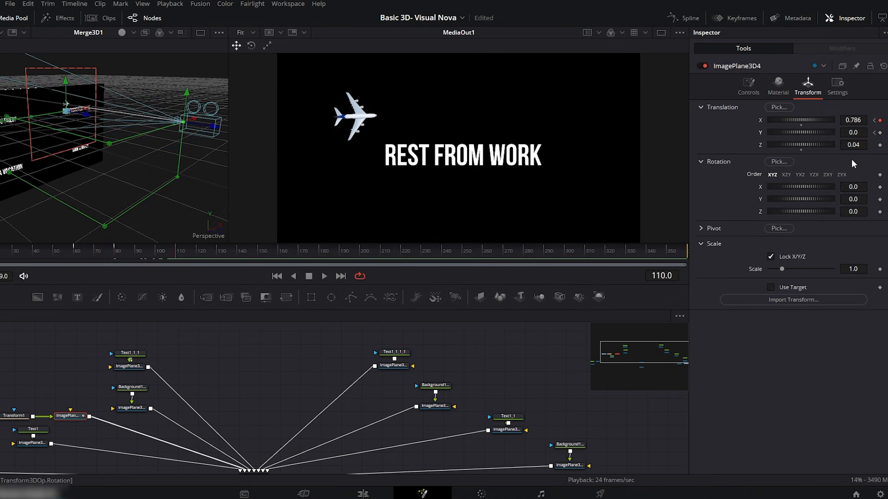
pyautogui.moveTo(848, 133); pyautogui.dragTo(826, 132)
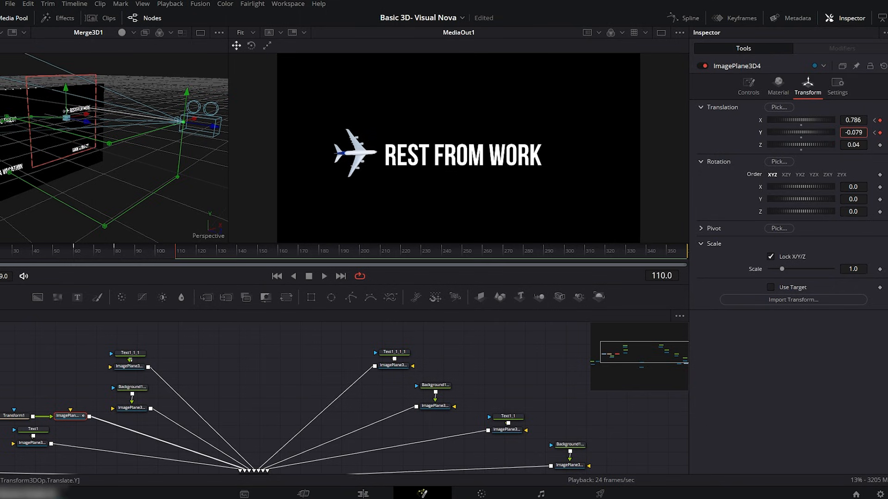
pyautogui.moveTo(168, 256)
pyautogui.mouseDown()
pyautogui.moveTo(46, 253)
pyautogui.moveTo(177, 251)
pyautogui.mouseUp()
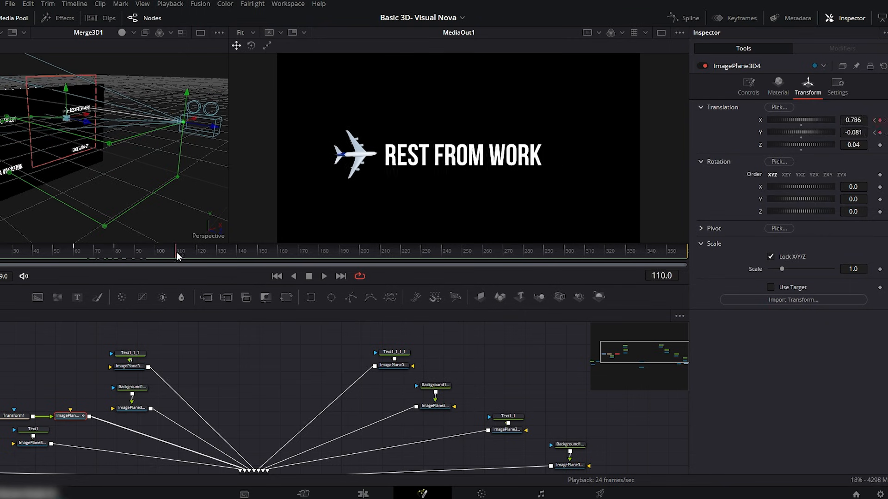
# Keyframe Transform1's Size at 0.122 on frame 110, and shrink the airplane away at frame 120
pyautogui.click(65, 418)
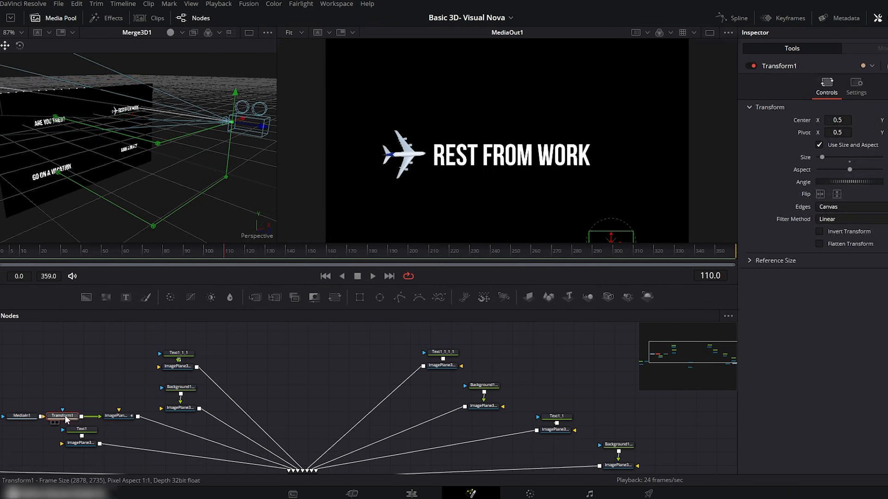
pyautogui.click(877, 157)
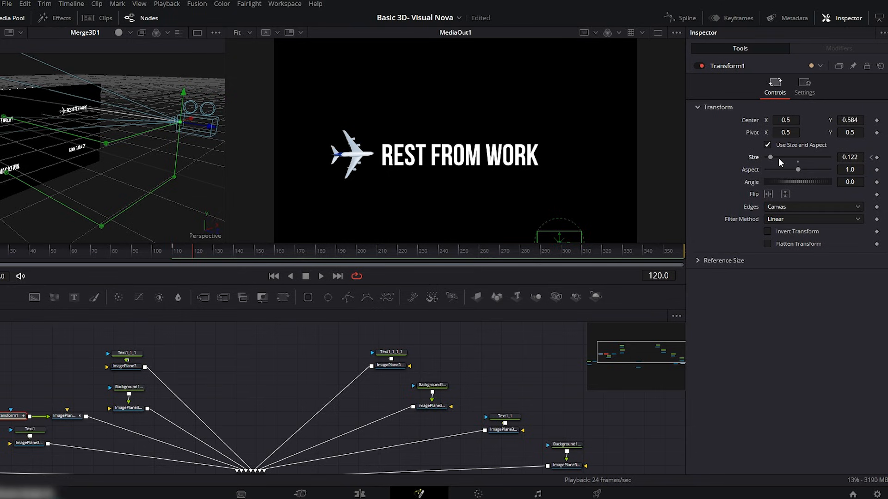
pyautogui.moveTo(146, 250); pyautogui.dragTo(234, 249)
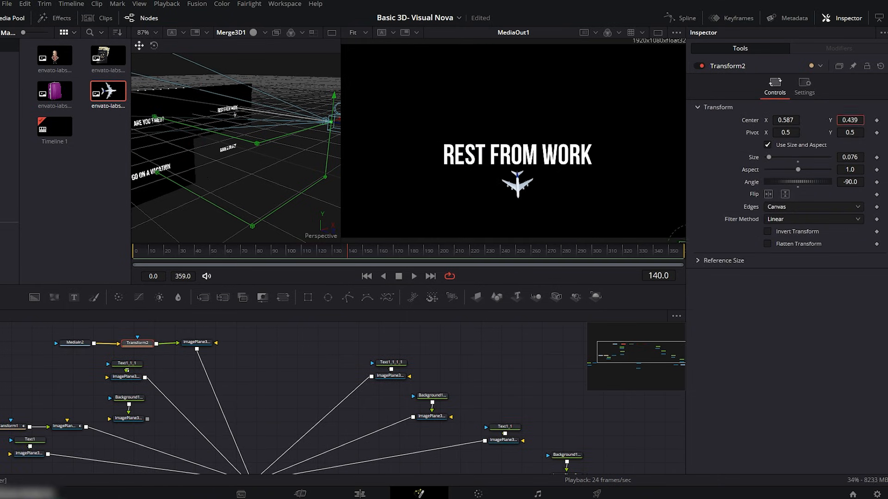
# Keyframe Transform2's Size from 0.0 at frame 140 to 0.078 at frame 145 so the second airplane grows in
pyautogui.click(326, 251)
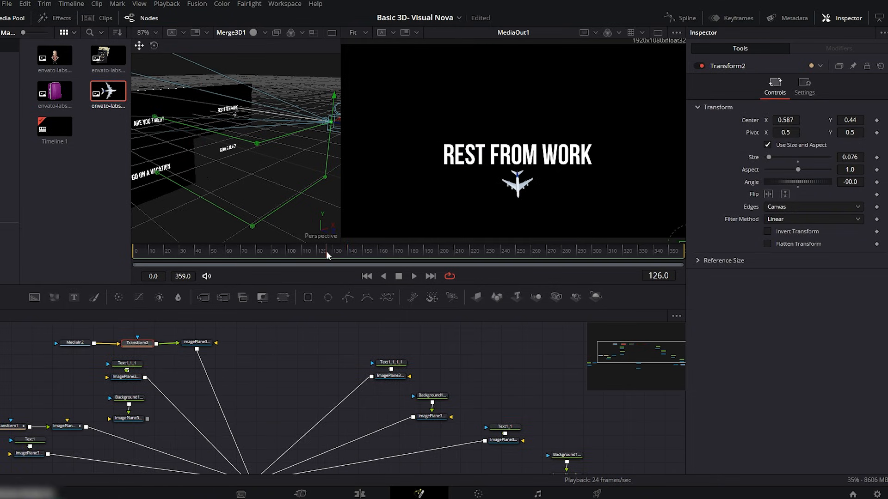
pyautogui.moveTo(341, 250)
pyautogui.mouseDown()
pyautogui.moveTo(357, 251)
pyautogui.moveTo(348, 251)
pyautogui.mouseUp()
pyautogui.moveTo(768, 157); pyautogui.dragTo(727, 155)
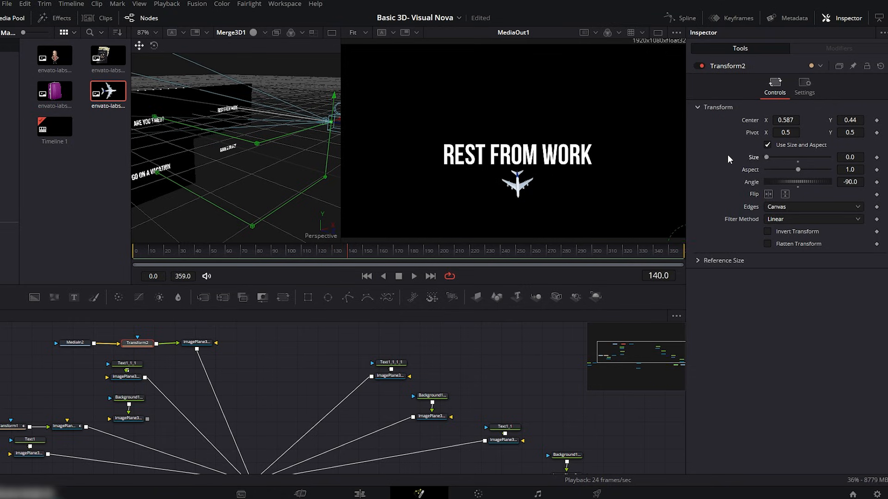
pyautogui.click(876, 158)
pyautogui.moveTo(348, 252); pyautogui.dragTo(357, 251)
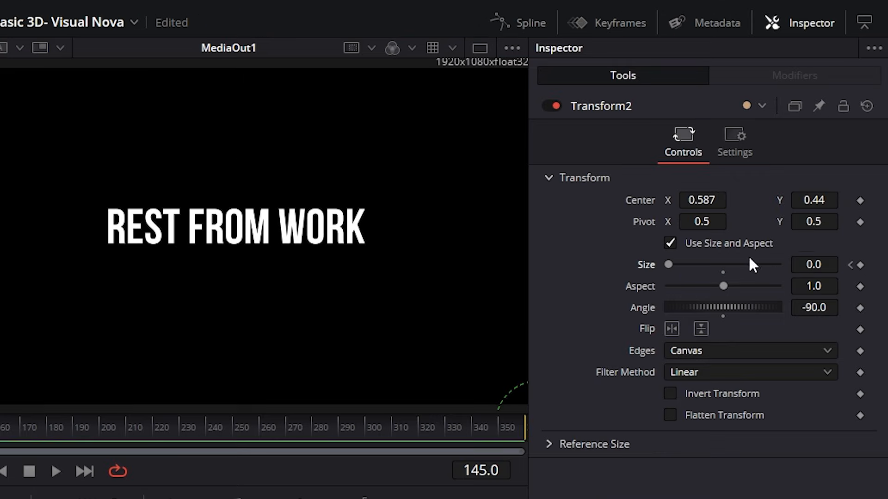
pyautogui.moveTo(812, 265); pyautogui.dragTo(821, 265)
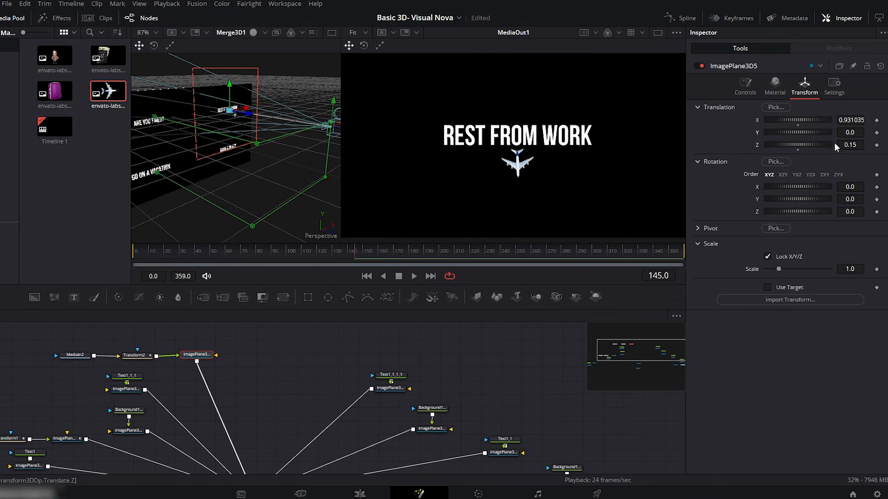
# Keyframe ImagePlane3D5's Y translation from 0.0 at frame 145 to -0.38 at frame 200, placing the airplane above BOOK A TICKET
pyautogui.moveTo(354, 251); pyautogui.dragTo(440, 252)
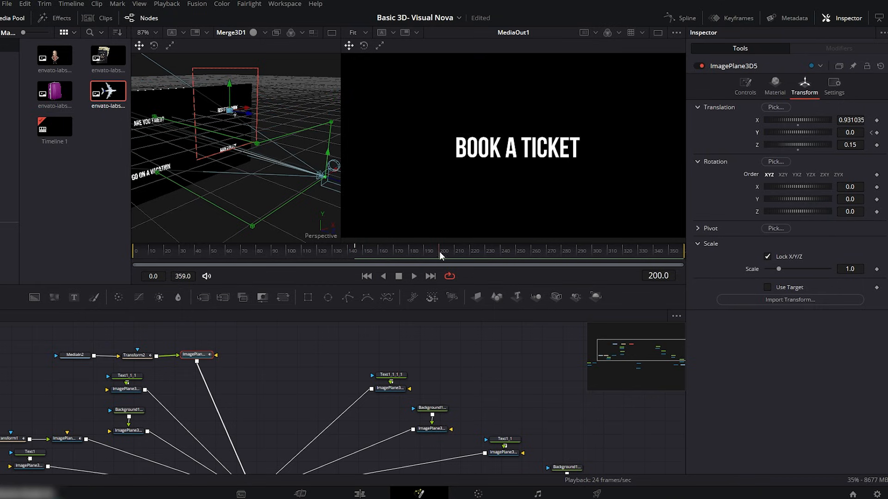
pyautogui.moveTo(855, 132); pyautogui.dragTo(825, 132)
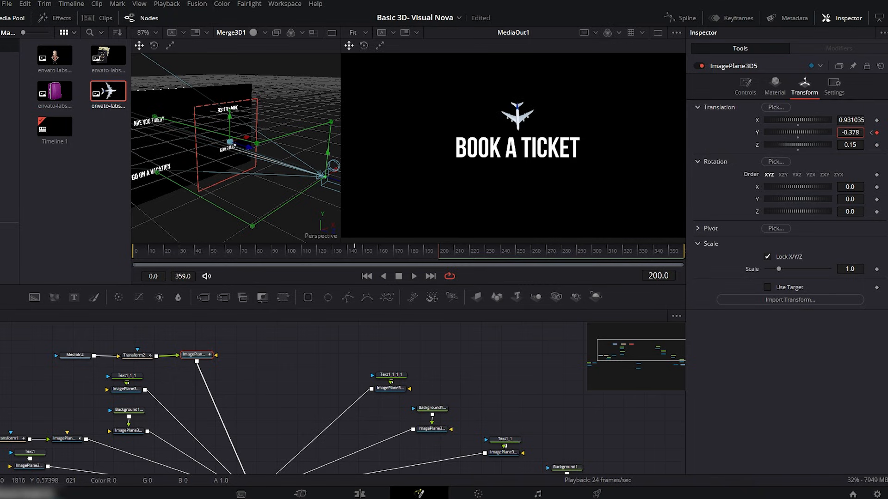
pyautogui.moveTo(346, 249); pyautogui.dragTo(455, 247)
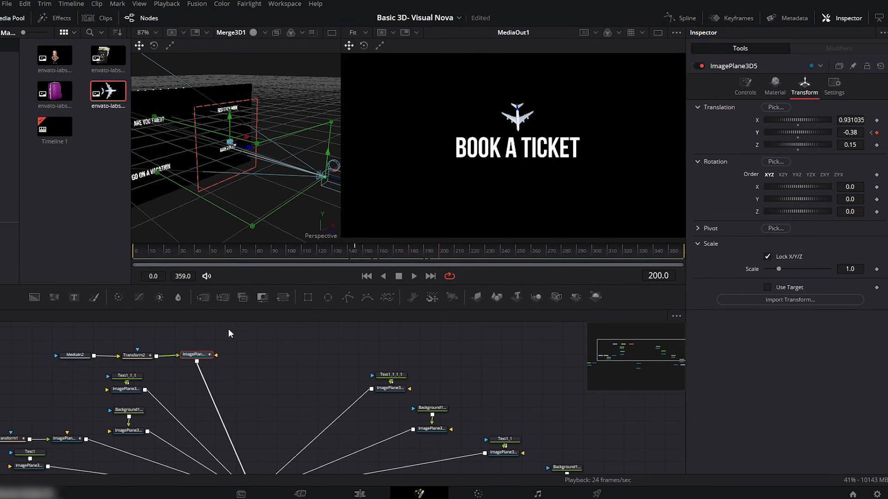
# Keyframe Transform2's Size from 0.078 at frame 200 to 0.0 at frame 210 so the second airplane shrinks away
pyautogui.click(137, 358)
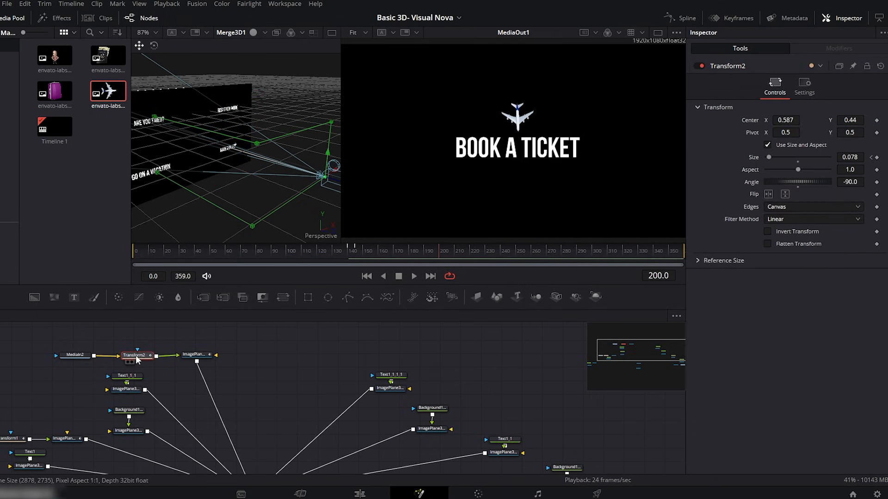
pyautogui.click(877, 158)
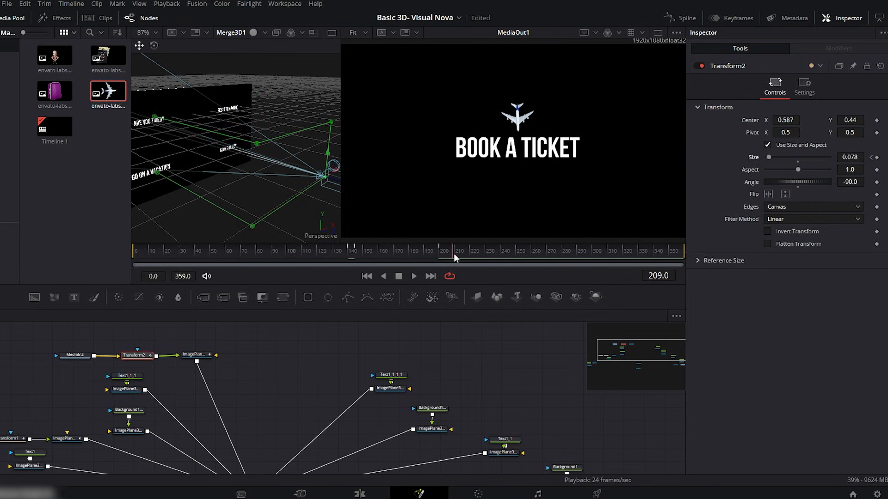
pyautogui.moveTo(770, 157); pyautogui.dragTo(727, 161)
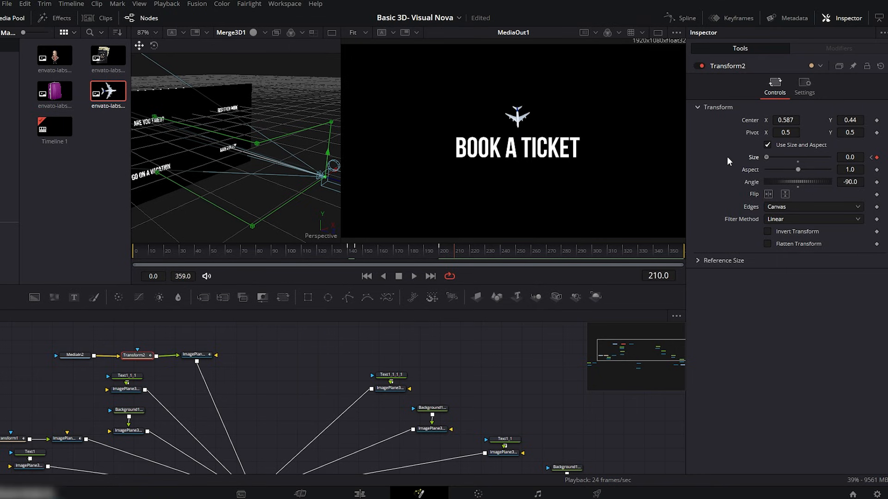
pyautogui.moveTo(434, 250)
pyautogui.mouseDown()
pyautogui.moveTo(418, 251)
pyautogui.moveTo(464, 251)
pyautogui.moveTo(439, 253)
pyautogui.mouseUp()
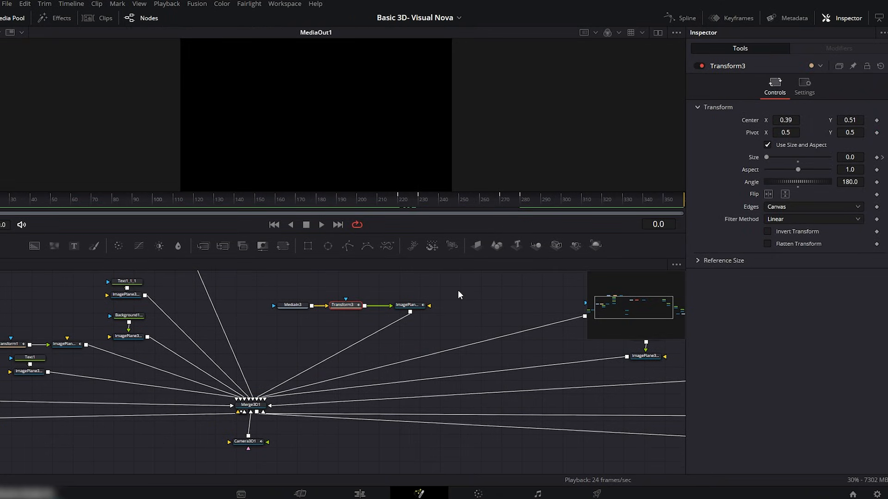
pyautogui.click(463, 301)
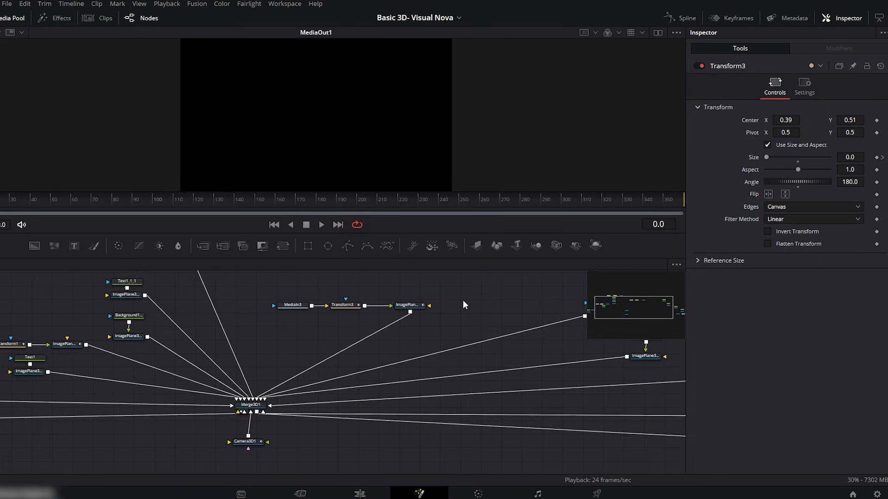
pyautogui.scroll(-3, 462, 301)
pyautogui.scroll(2, 410, 303)
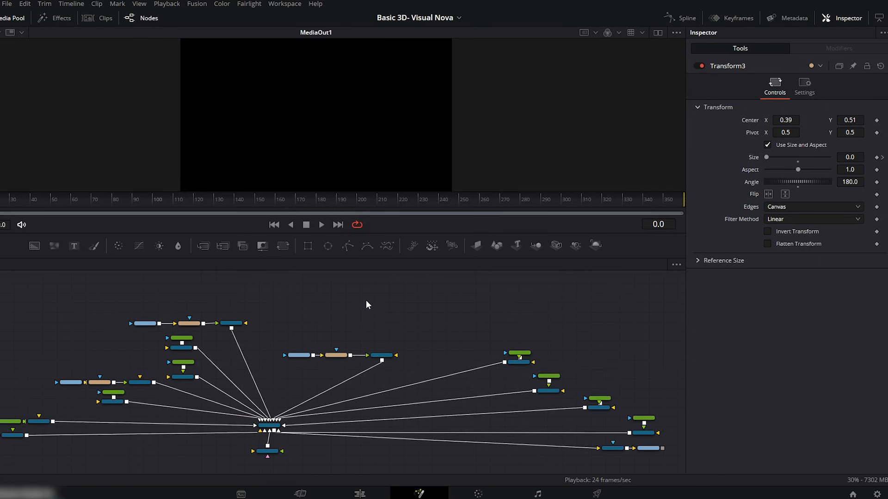
pyautogui.scroll(3, 365, 305)
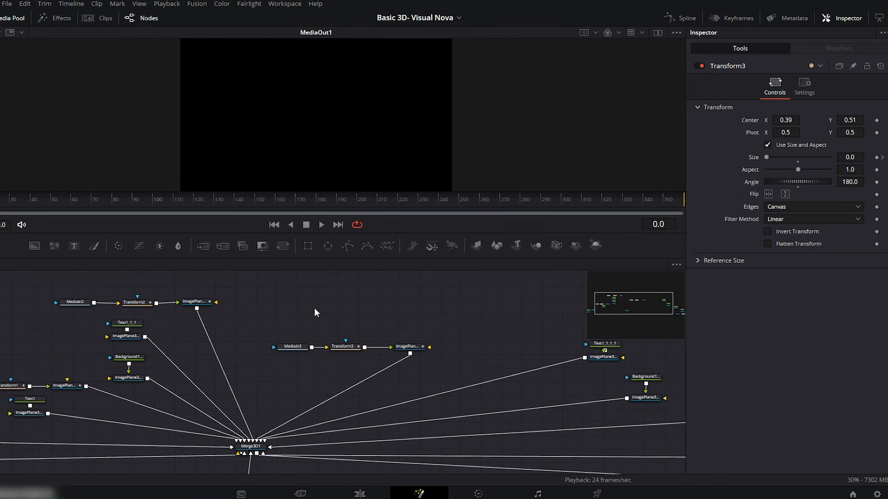
pyautogui.scroll(-2, 314, 309)
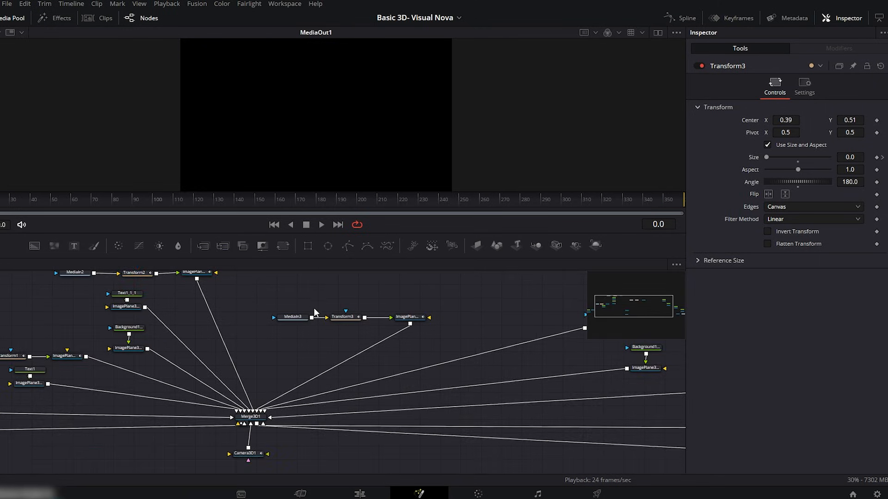
# Smooth all keyframes on Camera3D1's X, Y and Z Offset curves in the Spline editor
pyautogui.click(252, 457)
pyautogui.click(688, 17)
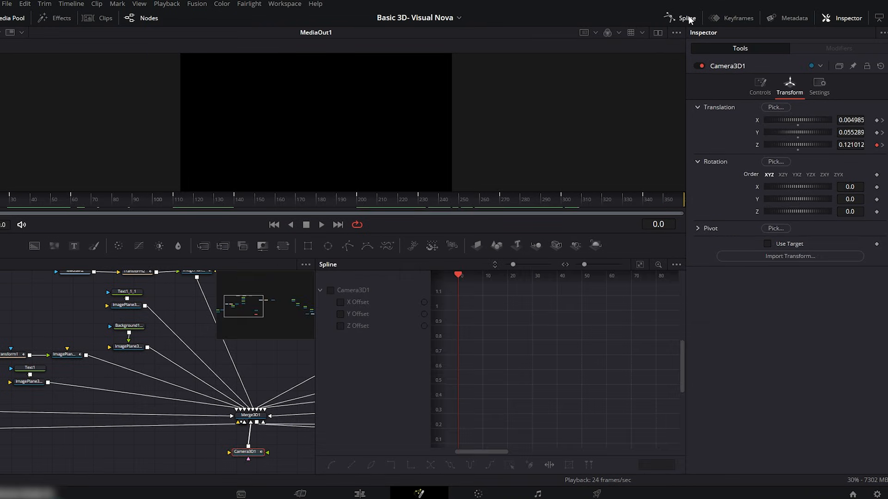
pyautogui.click(332, 291)
pyautogui.click(639, 265)
pyautogui.moveTo(459, 286); pyautogui.dragTo(667, 448)
pyautogui.press('s')
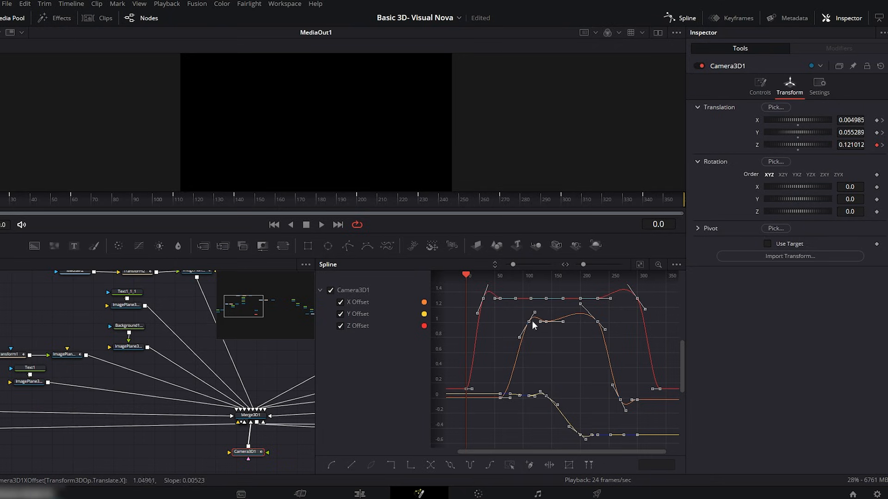
pyautogui.click(686, 17)
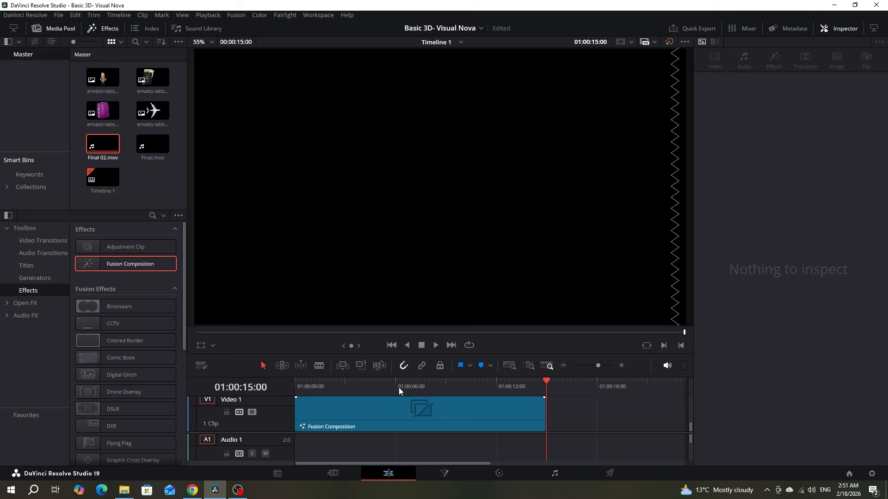
# Play the Fusion Composition from the start of the Edit page timeline to review the finished animation
pyautogui.moveTo(399, 388); pyautogui.dragTo(286, 387)
pyautogui.press('space')
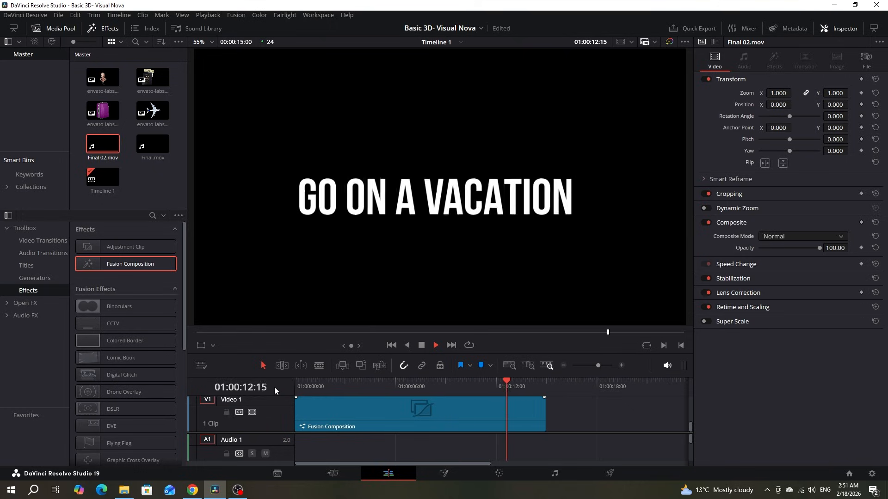
pyautogui.press('space')
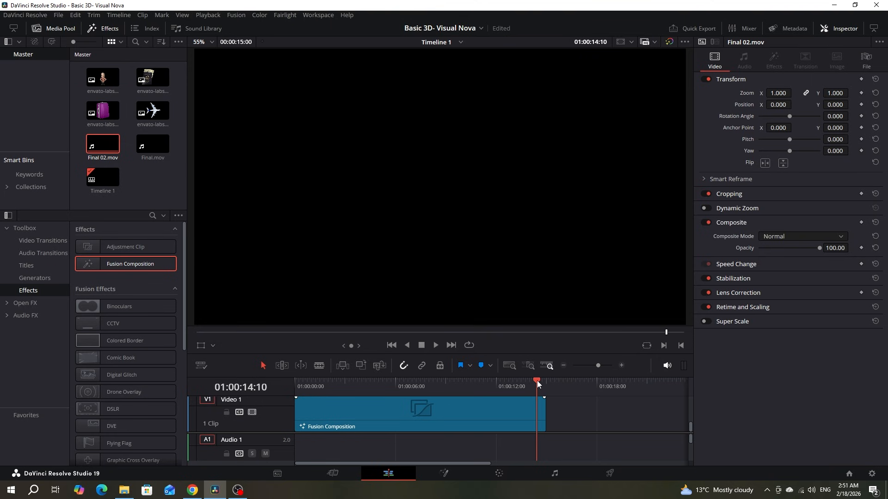
pyautogui.moveTo(534, 381); pyautogui.dragTo(533, 381)
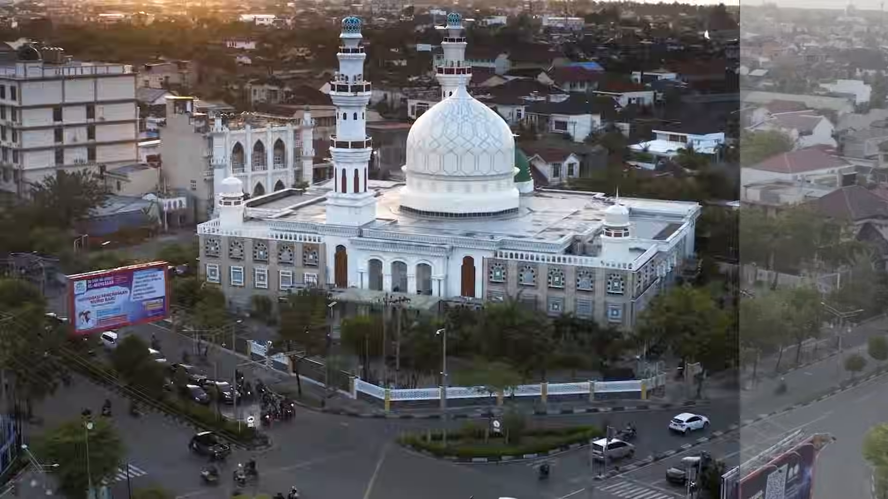